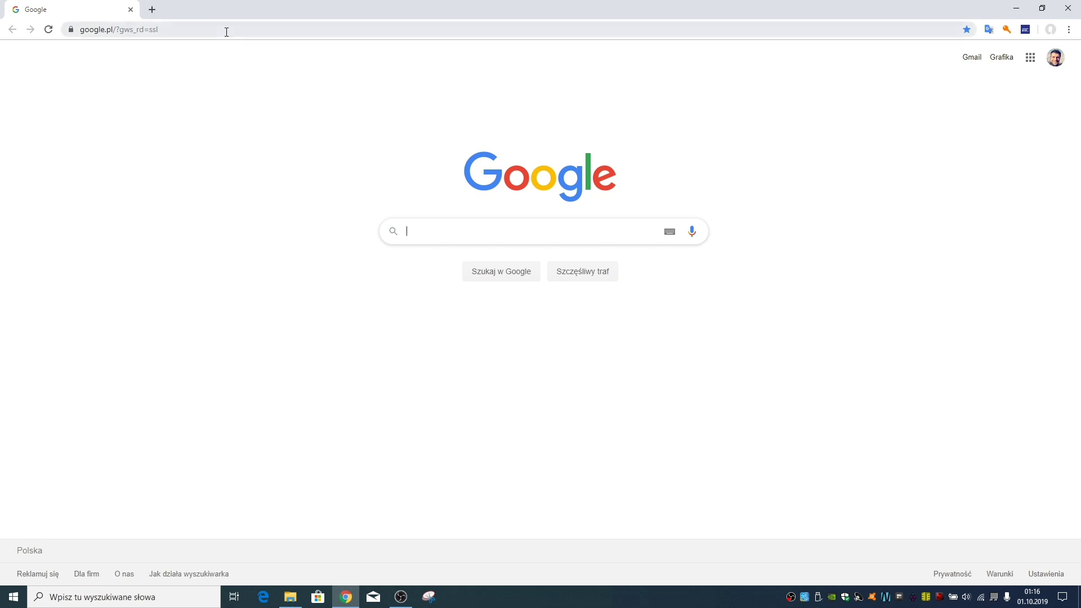
Step: Download the telemetry extractor archive from tailorandwayne.com/download/GPMD2CSV.zip
key("BackSpace")
type("tail")
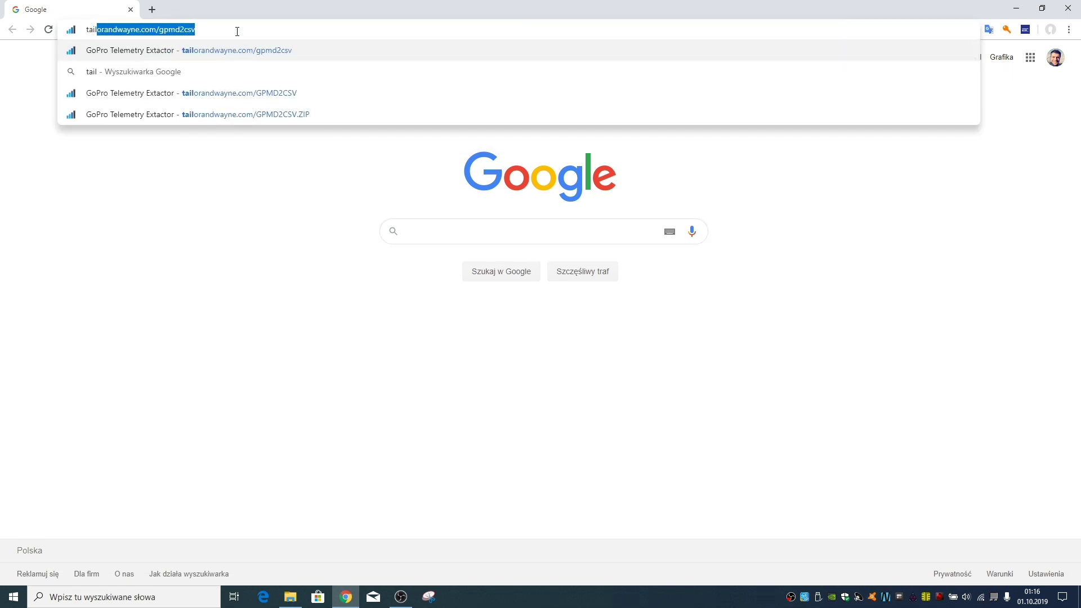
type("orandwayne.com/download/GPMD2CSV.zip")
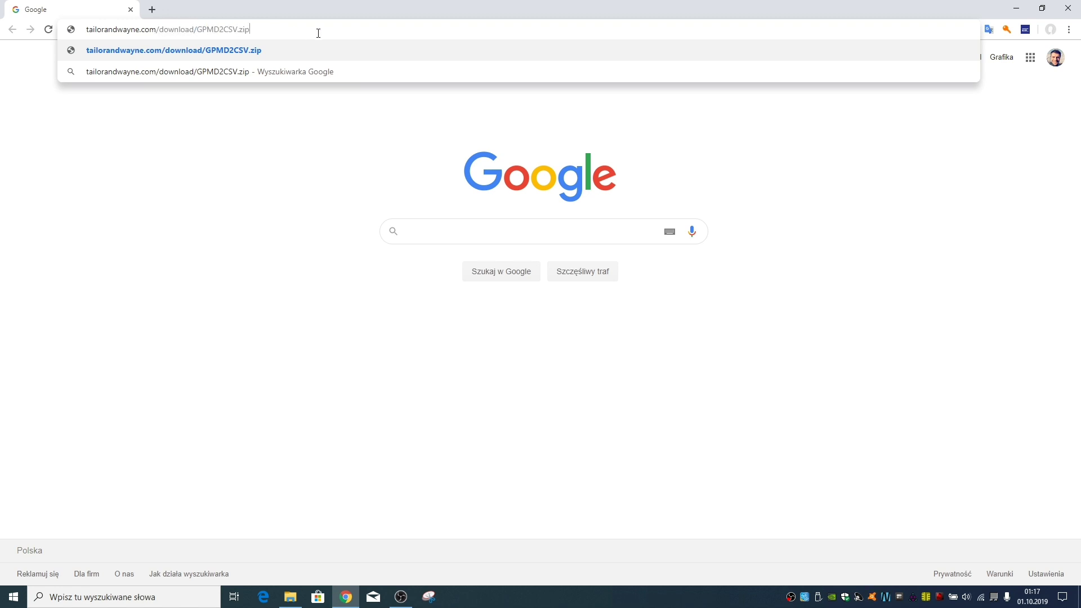
key("Return")
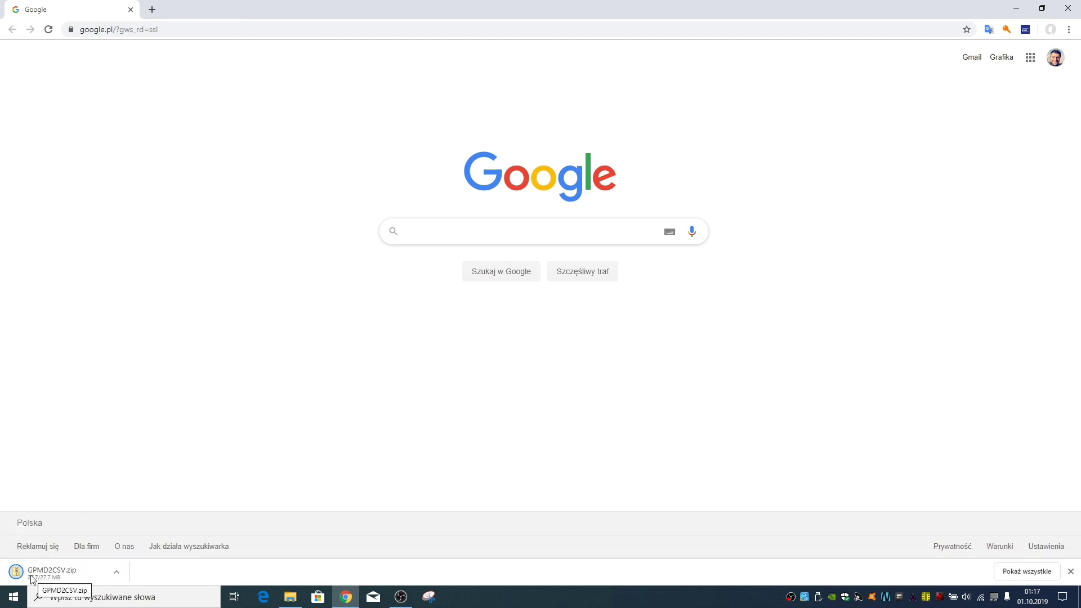
Step: Show the downloaded GPMD2CSV.zip in its folder and extract all its files to the proposed GPMD2CSV folder
left_click(116, 573)
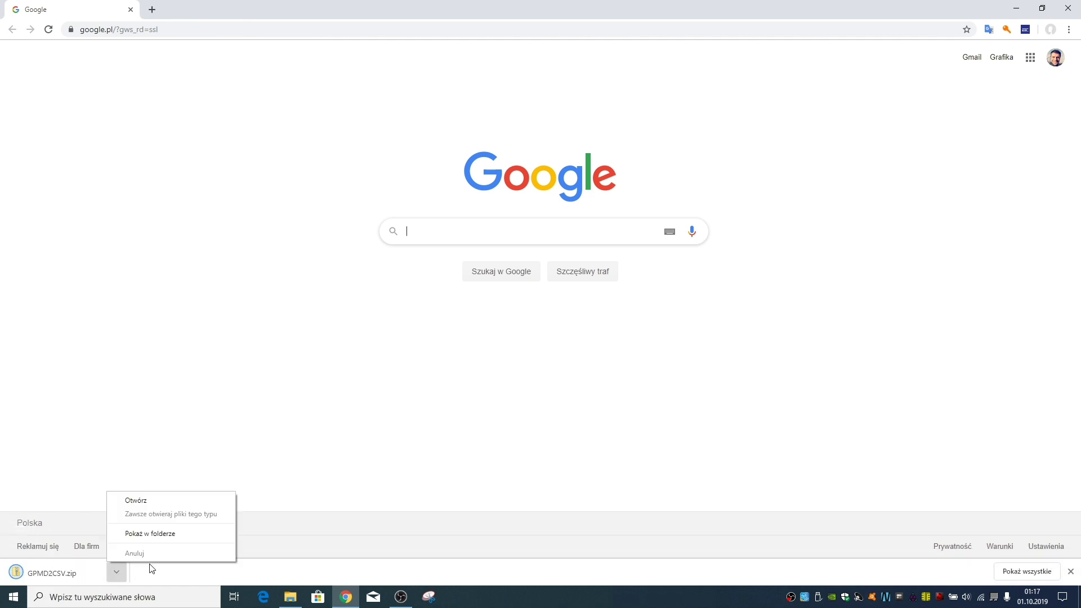
left_click(183, 533)
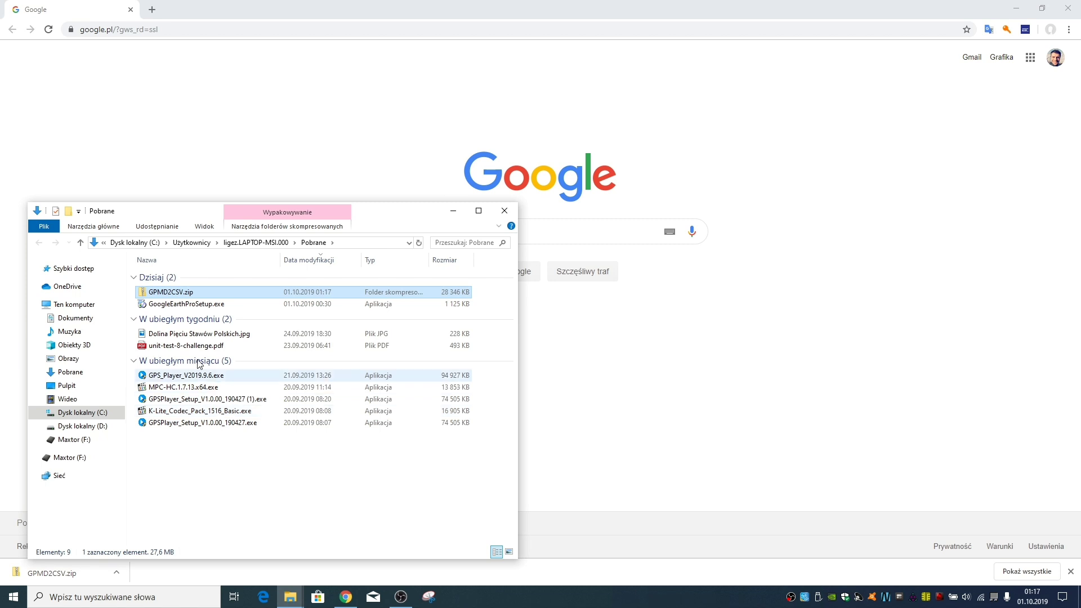
right_click(207, 291)
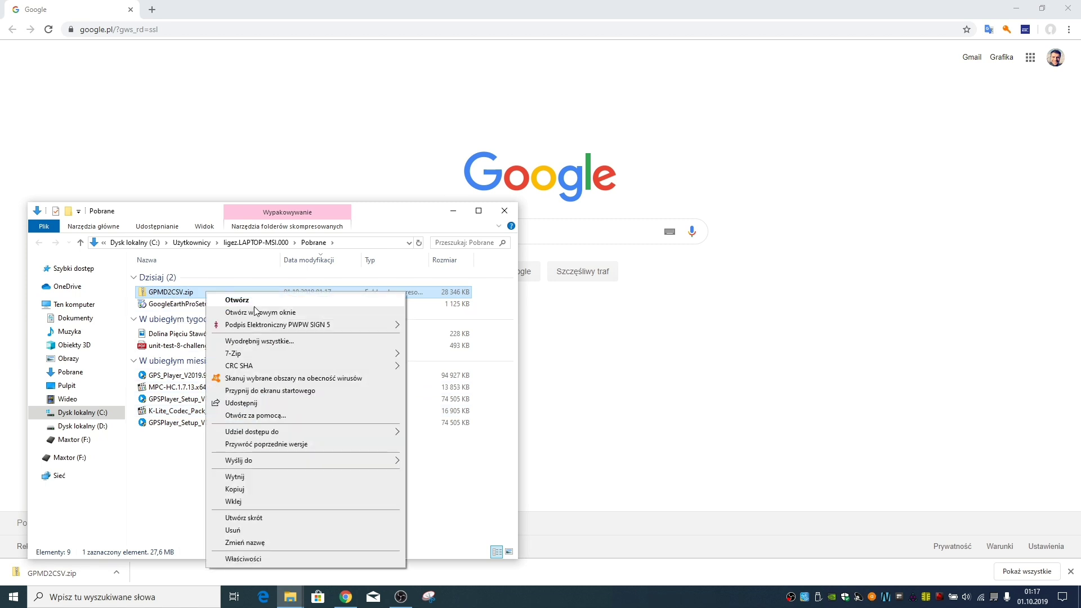
left_click(347, 345)
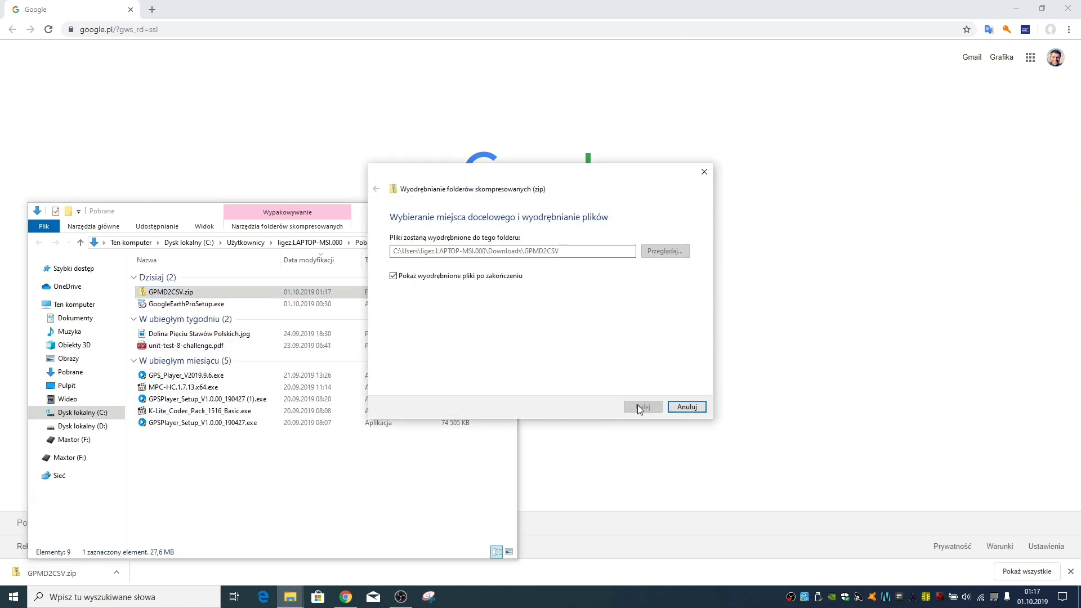
left_click(636, 405)
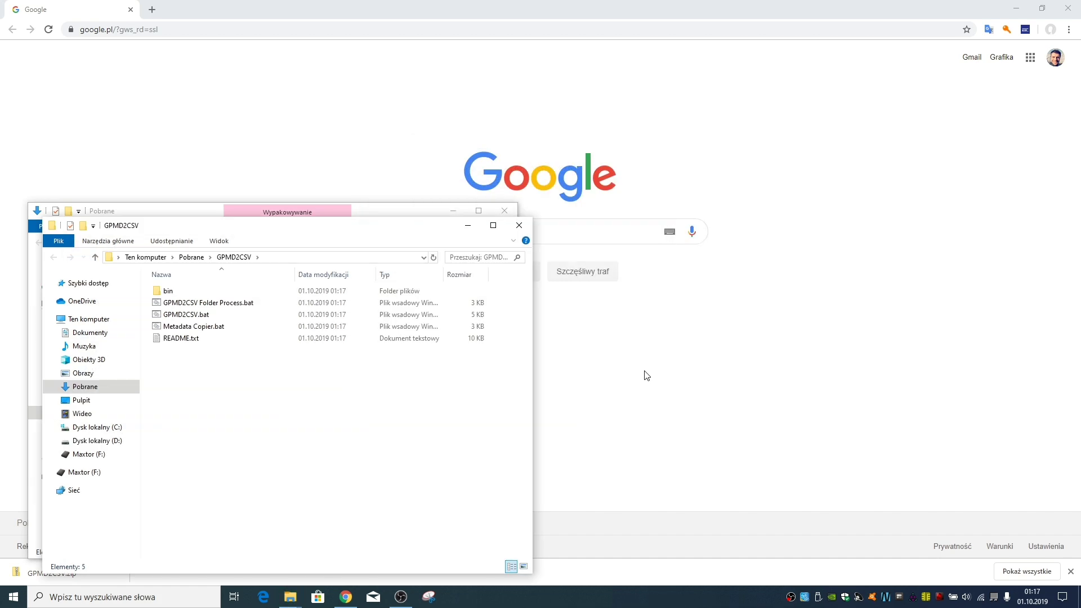
Step: Clear away the Downloads and browser windows and place the GPMD2CSV folder window beside the GOPRO VIDEO - GPS ON window
left_click(513, 213)
left_click(1016, 8)
left_click_drag(386, 233, 850, 205)
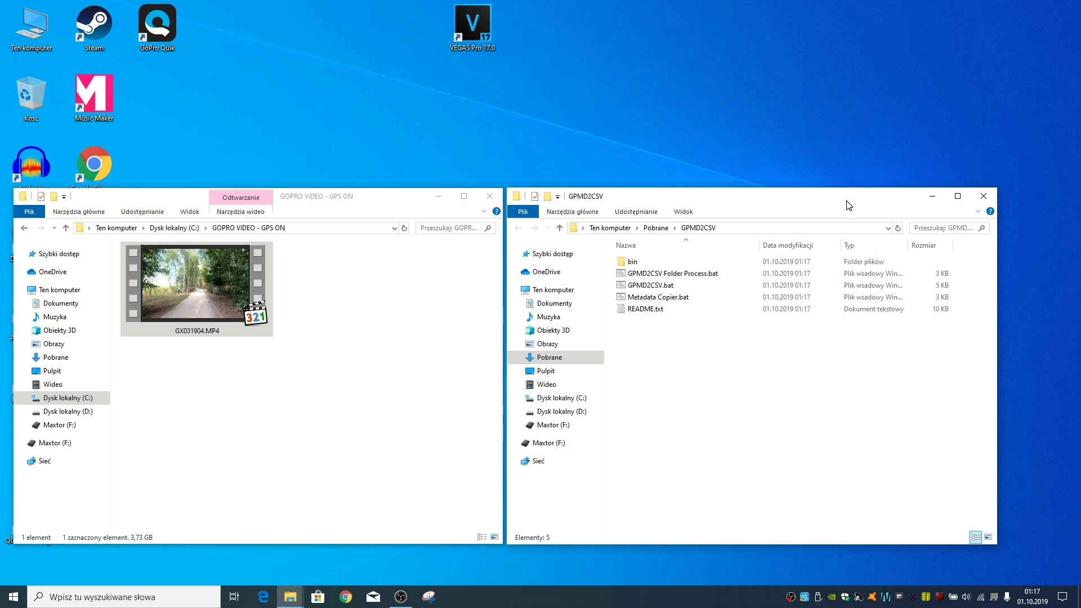
left_click(237, 330)
left_click(241, 401)
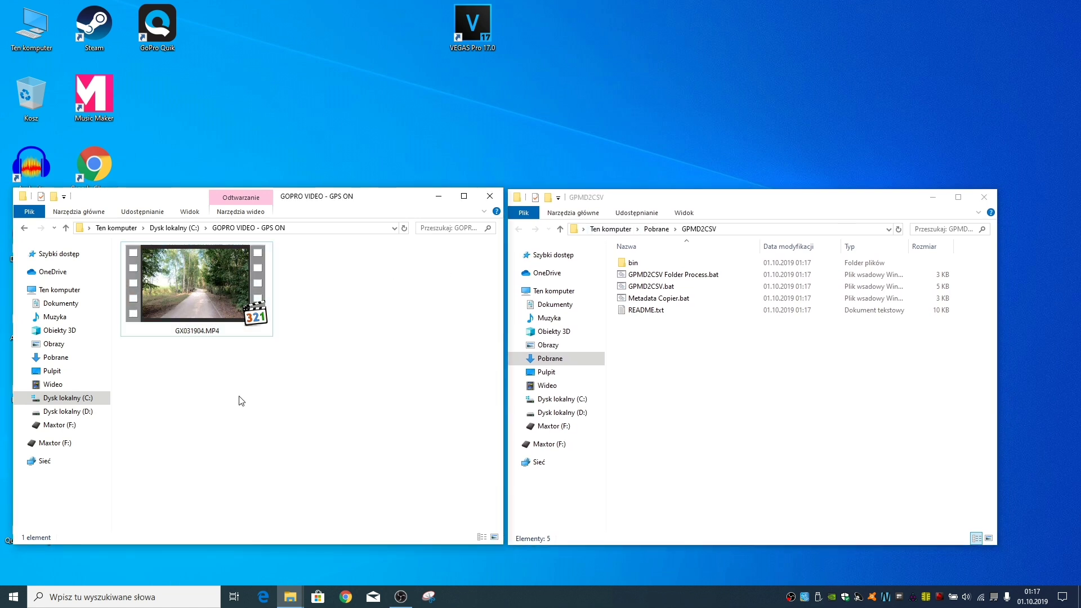
left_click(676, 286)
left_click_drag(293, 196, 285, 28)
left_click_drag(681, 197, 669, 34)
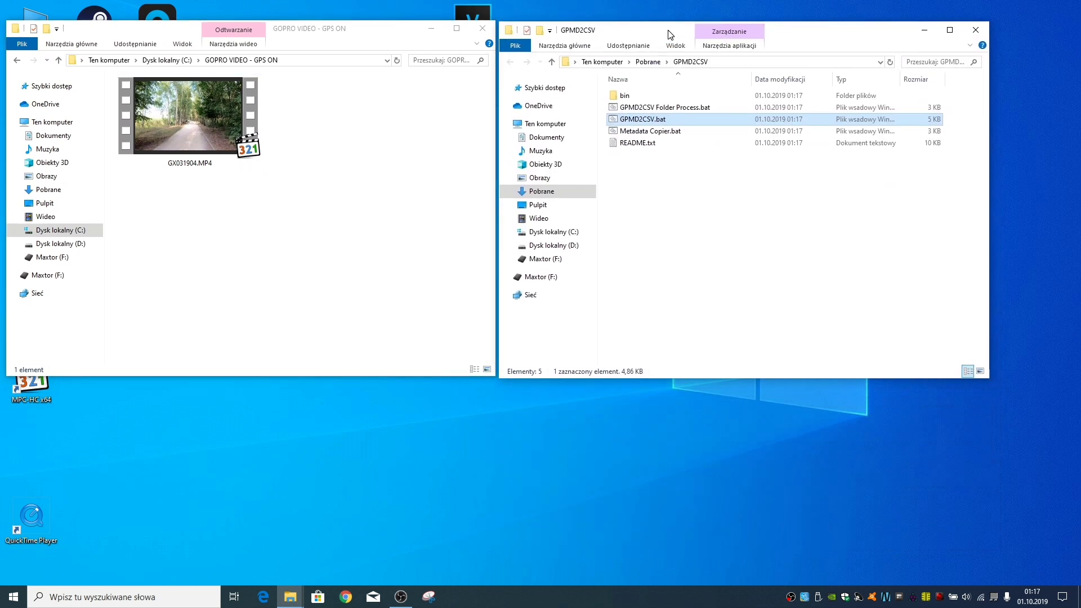
Step: Process GX031904.MP4 with GPMD2CSV.bat, allowing the script to run anyway in the SmartScreen prompt
left_click(197, 126)
left_click_drag(197, 127, 644, 120)
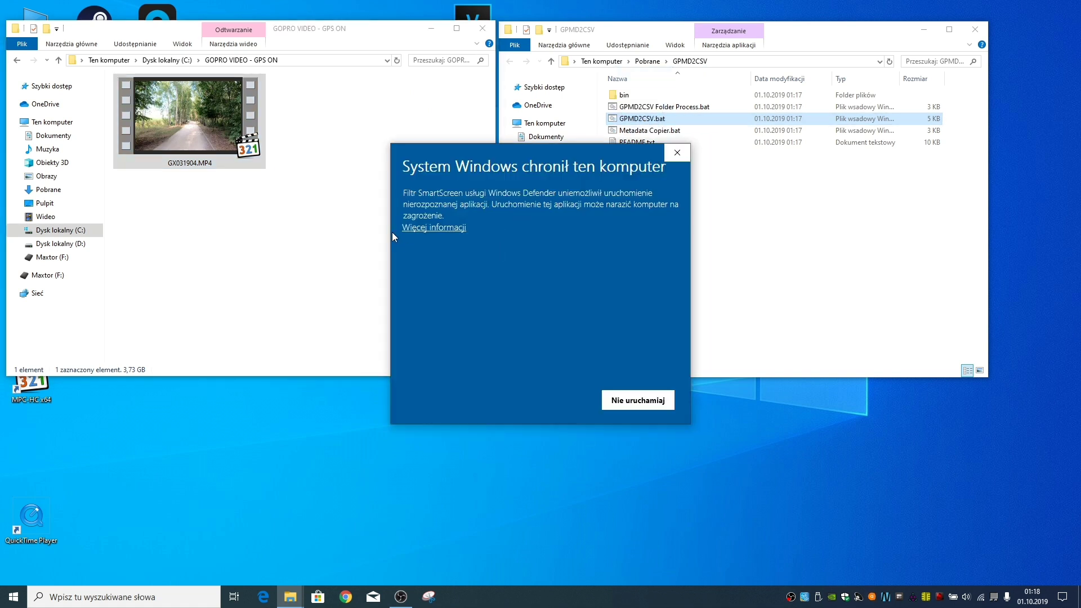
left_click(448, 228)
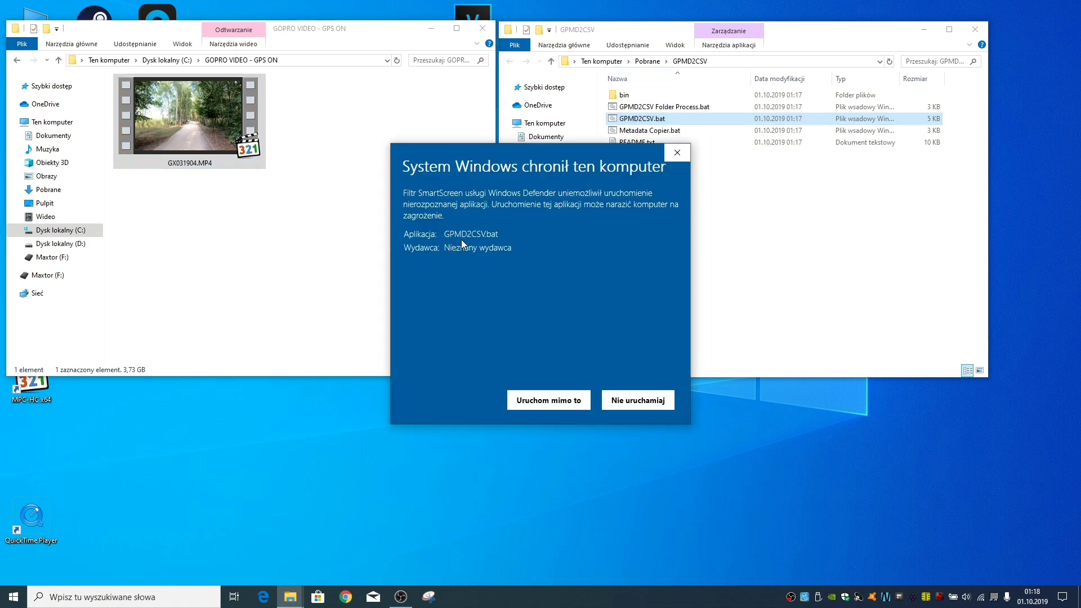
left_click(547, 400)
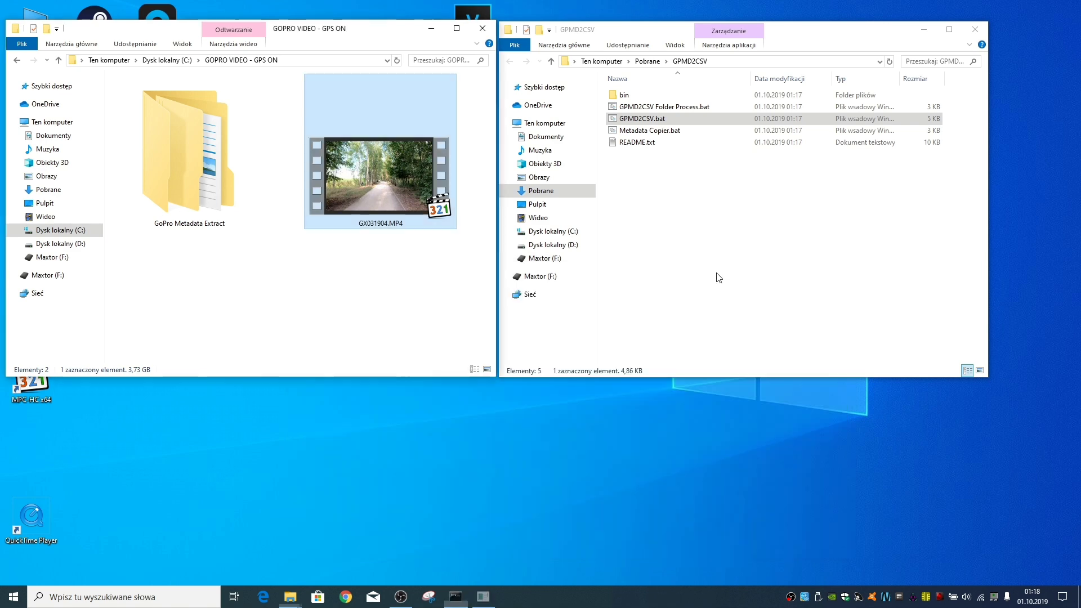
Step: Open the GX031904 folder inside GoPro Metadata Extract and select GX031904.gpx
left_click(207, 80)
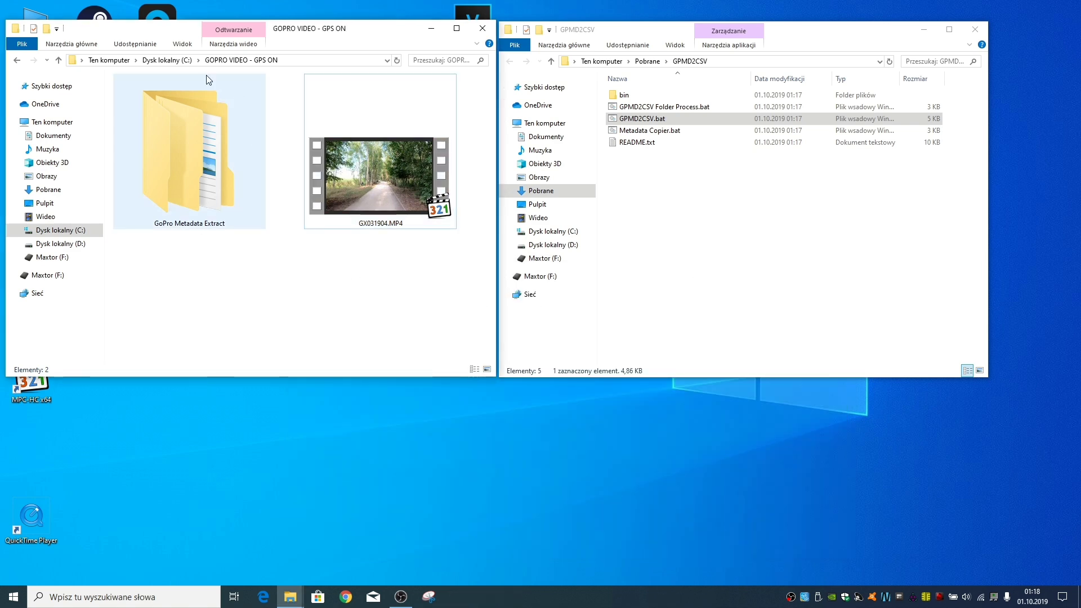
double_click(204, 155)
double_click(144, 92)
left_click(131, 107)
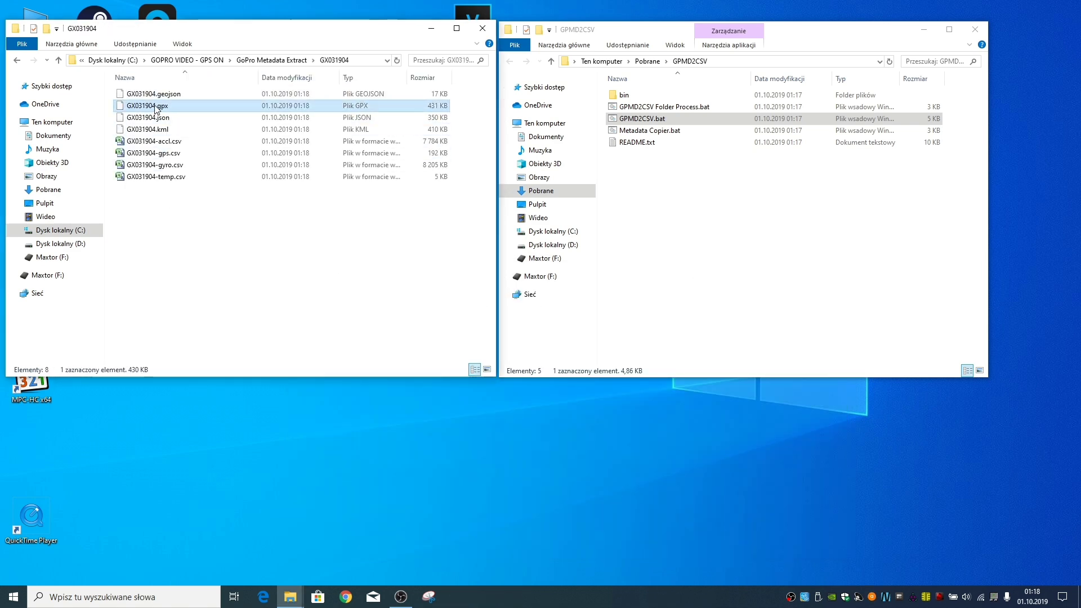
Step: Delete every extracted file except GX031904.gpx and return to the GOPRO VIDEO - GPS ON folder
left_click(152, 93, "ctrl")
left_click(174, 105, "ctrl")
left_click(177, 118, "ctrl")
left_click(180, 128, "ctrl")
left_click(180, 141, "ctrl")
left_click(180, 152, "ctrl")
left_click(180, 165, "ctrl")
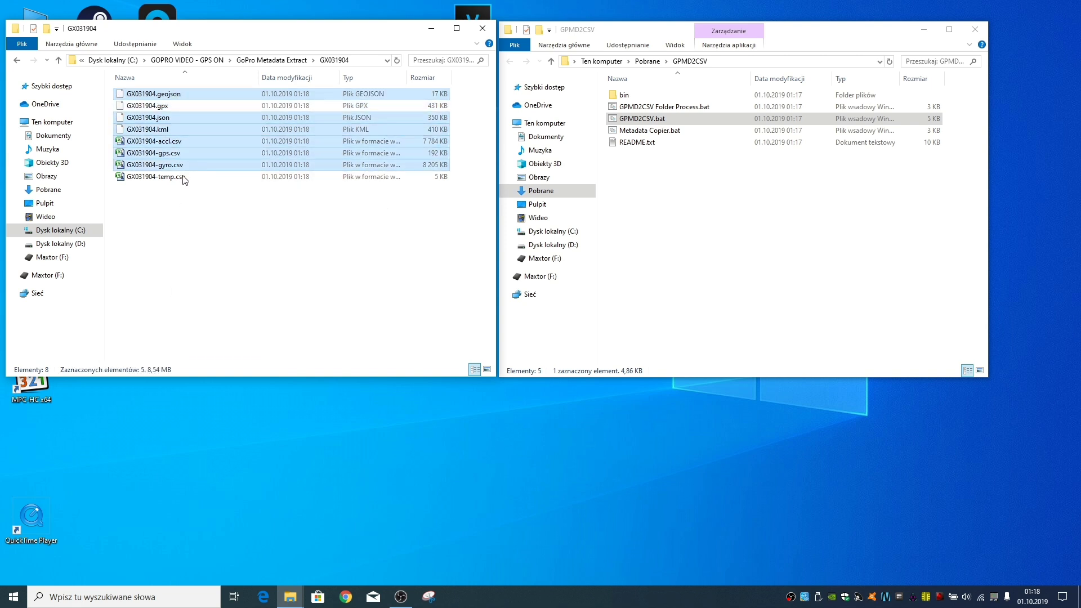
left_click(180, 177, "ctrl")
right_click(179, 120)
left_click(246, 252)
left_click(166, 97)
left_click(214, 189)
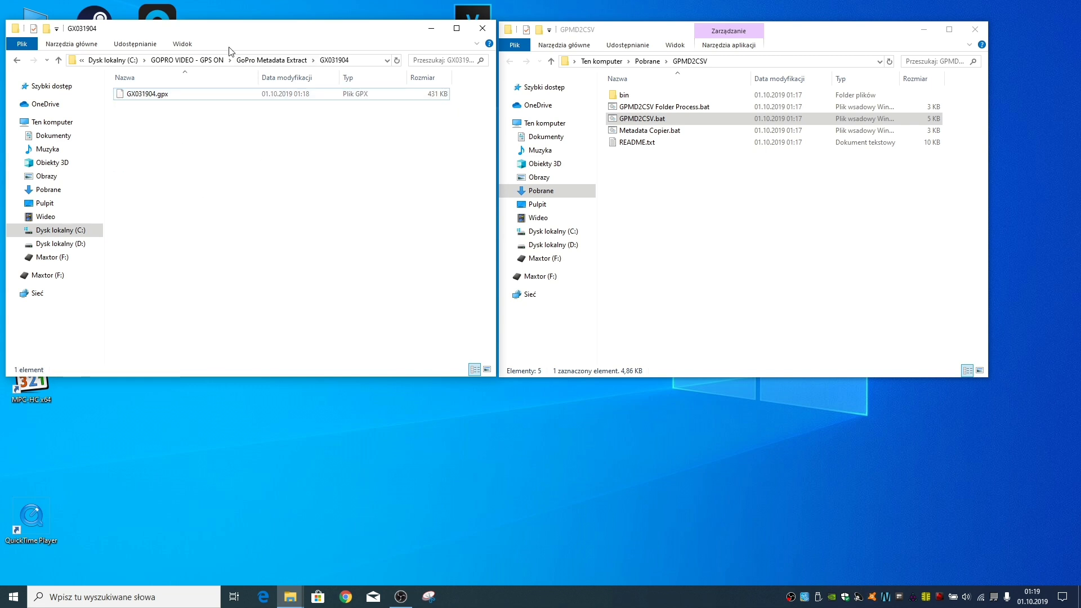
left_click(187, 59)
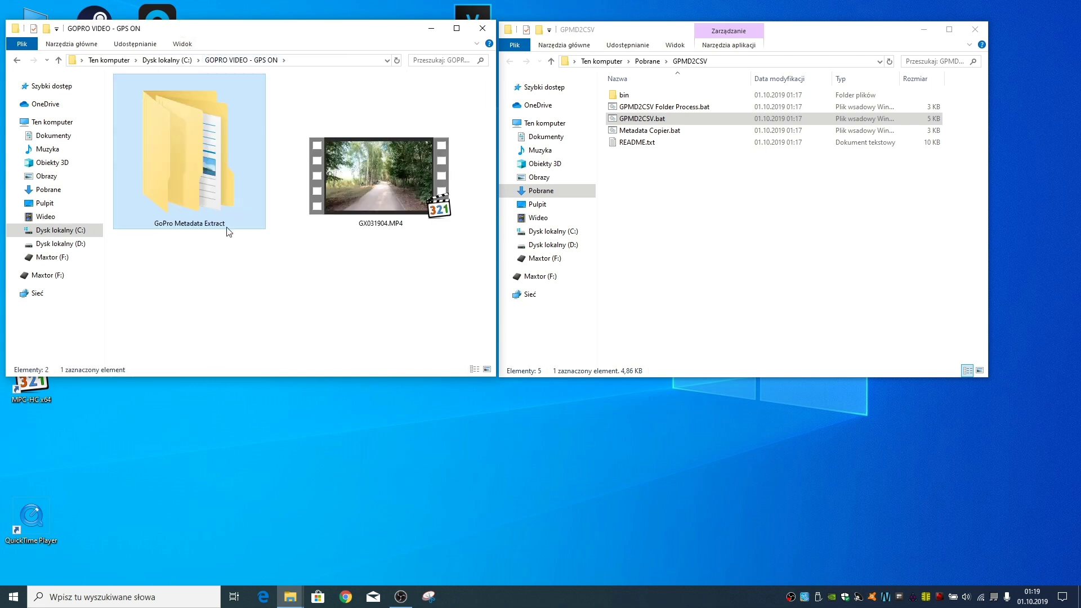
Step: Search Google for "google earth pro" in Chrome and open the Google Earth versions page
left_click(347, 597)
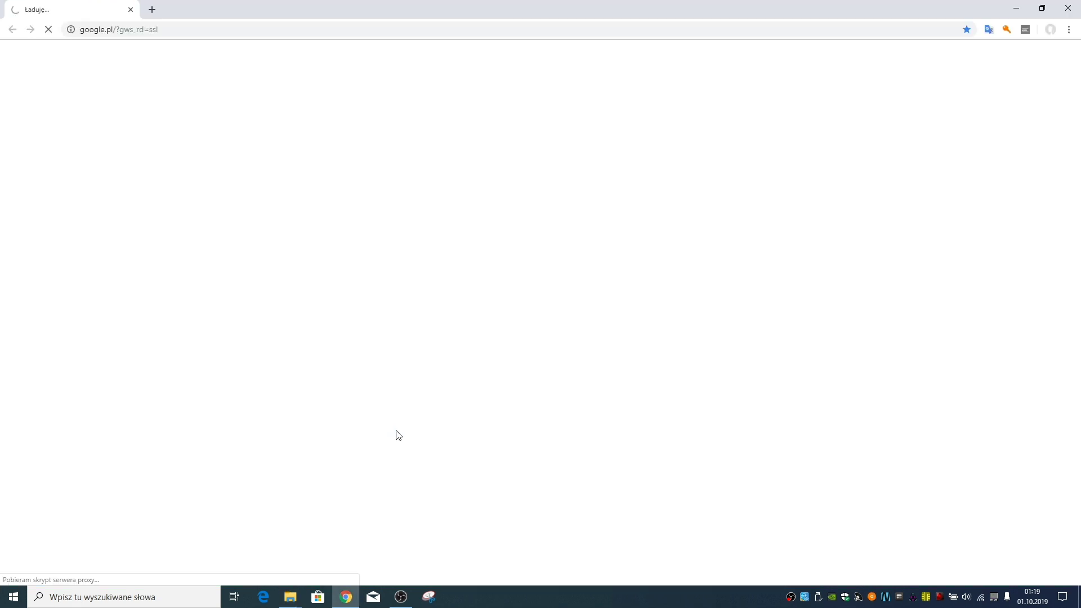
type("google earth pro")
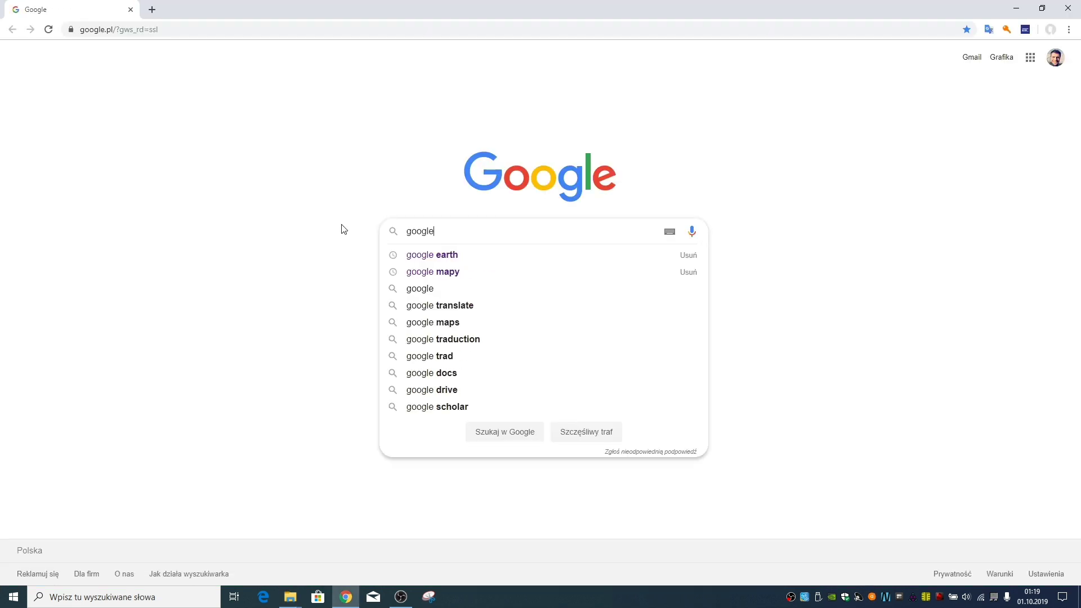
key("Return")
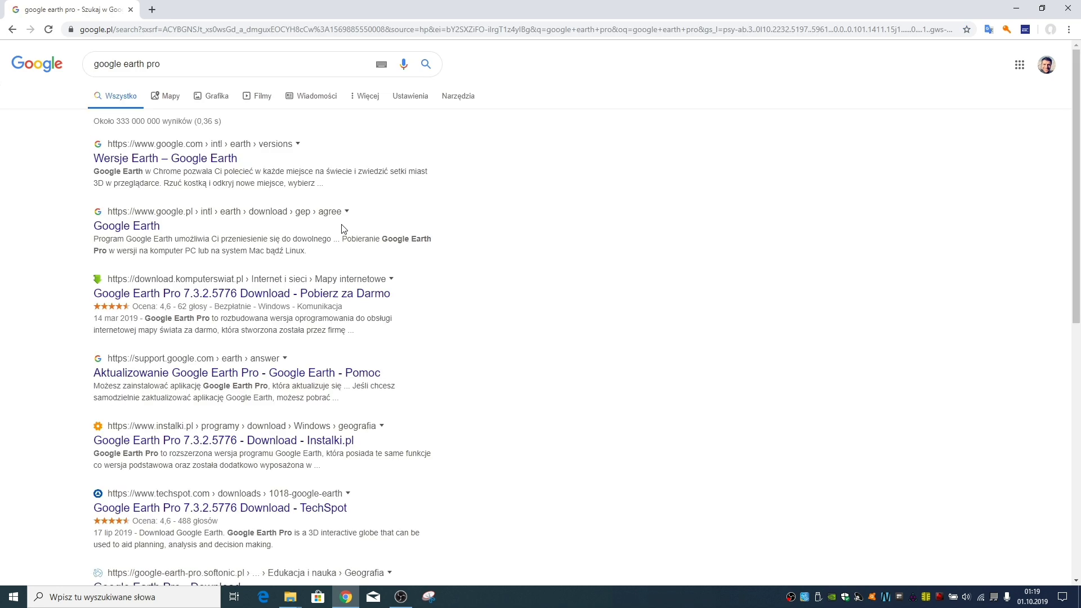
left_click(182, 163)
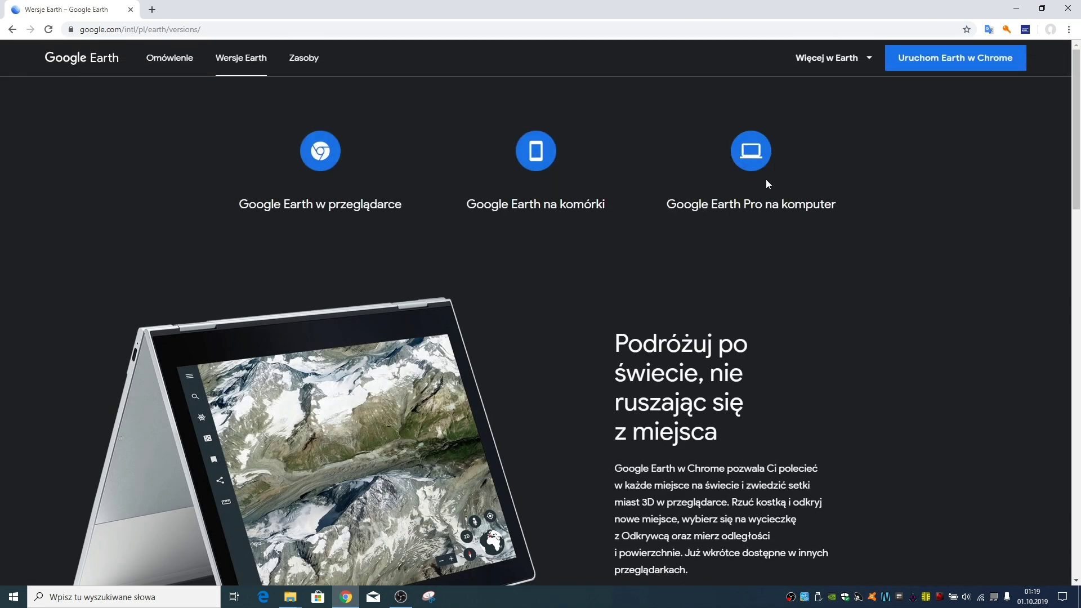
Step: Download Google Earth Pro for the computer, accepting its terms
left_click(762, 205)
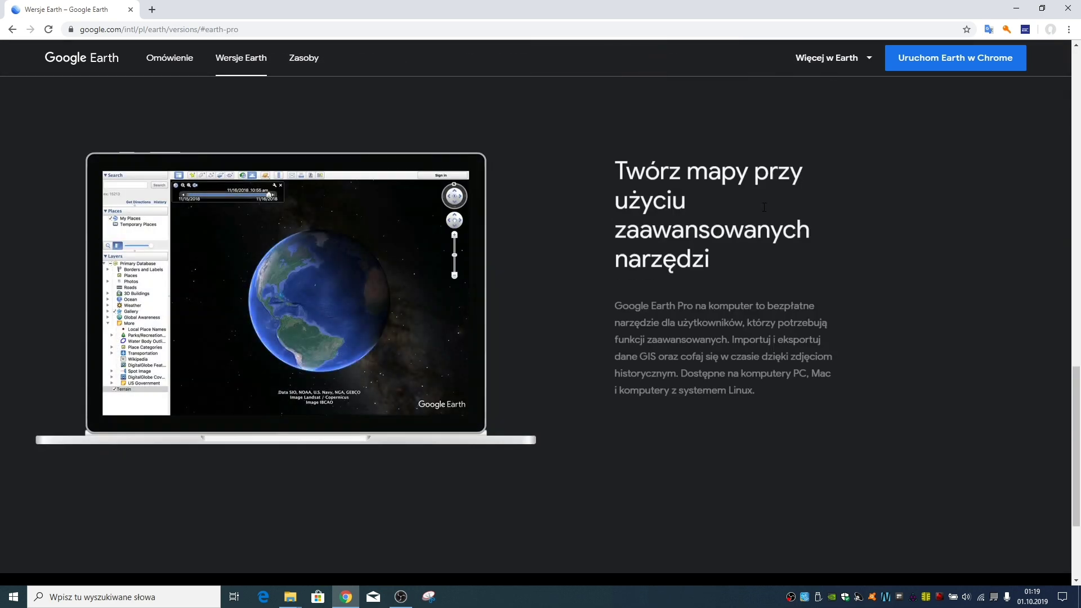
left_click(719, 428)
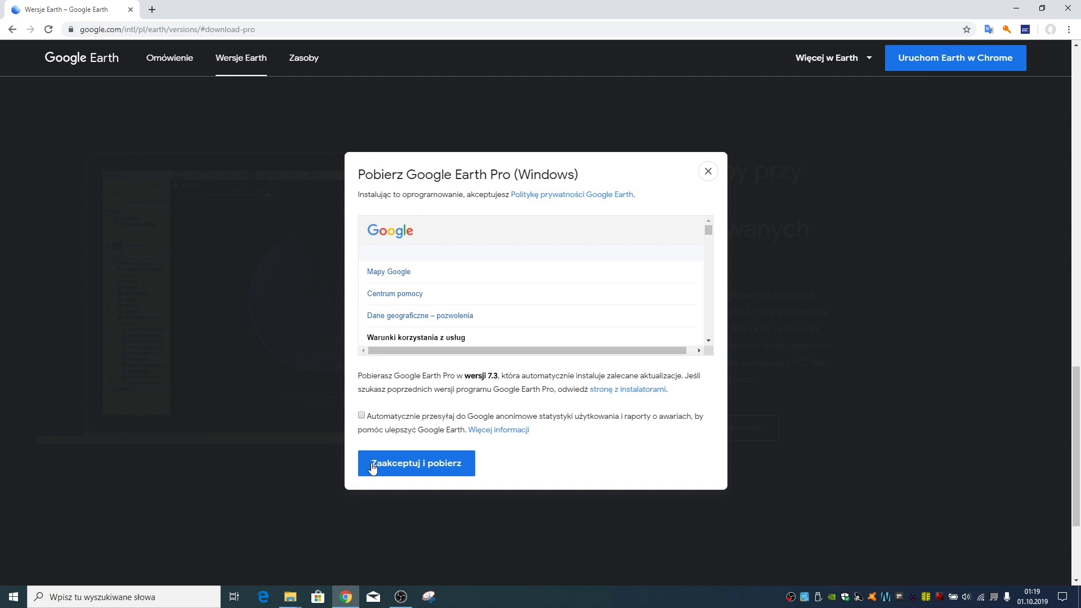
left_click(466, 468)
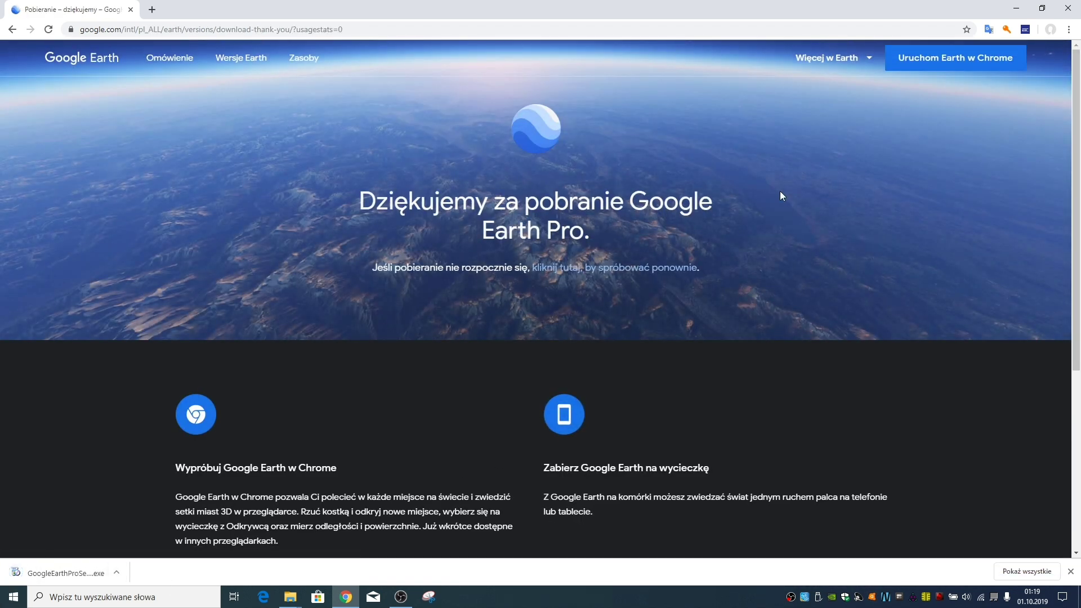
Step: Install Google Earth Pro from the downloaded setup file and close the browser window
left_click(41, 574)
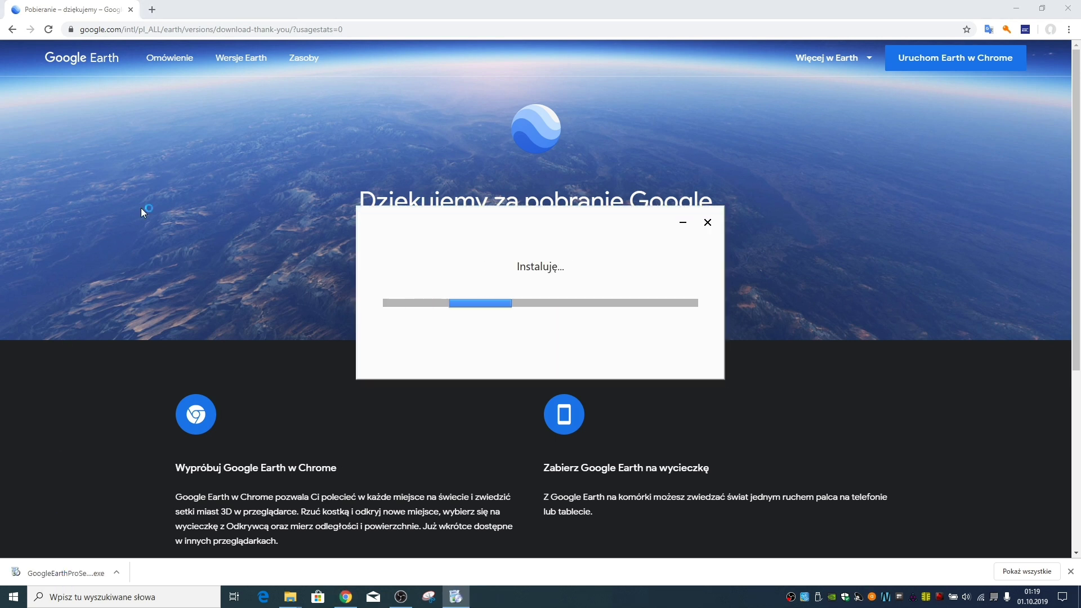
left_click(1069, 8)
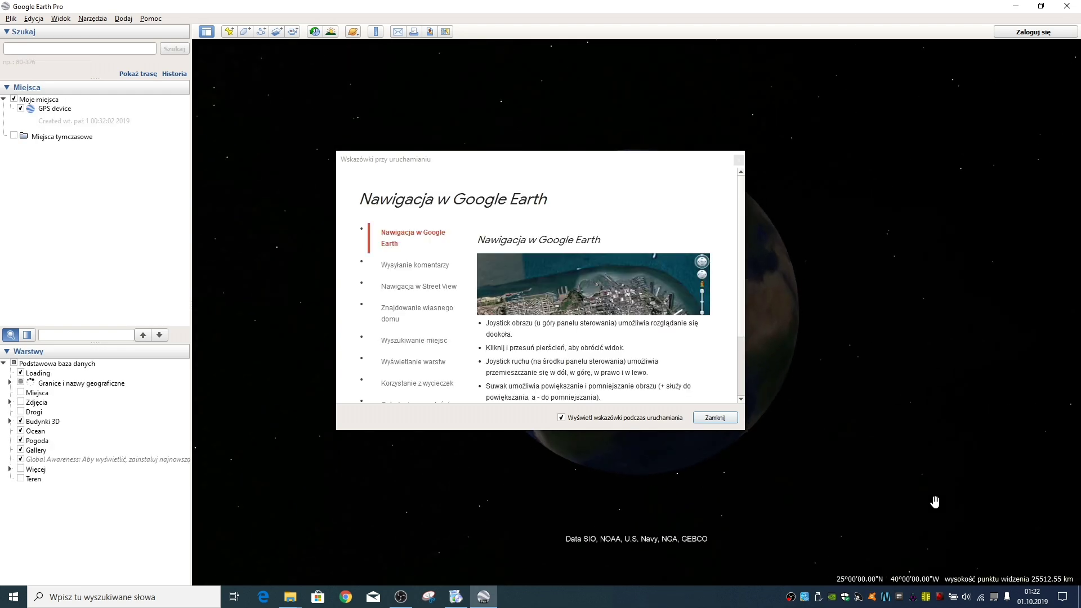
Step: Dismiss the startup tips and open GX031904.gpx as a Gps file type, accepting the import options
left_click(727, 422)
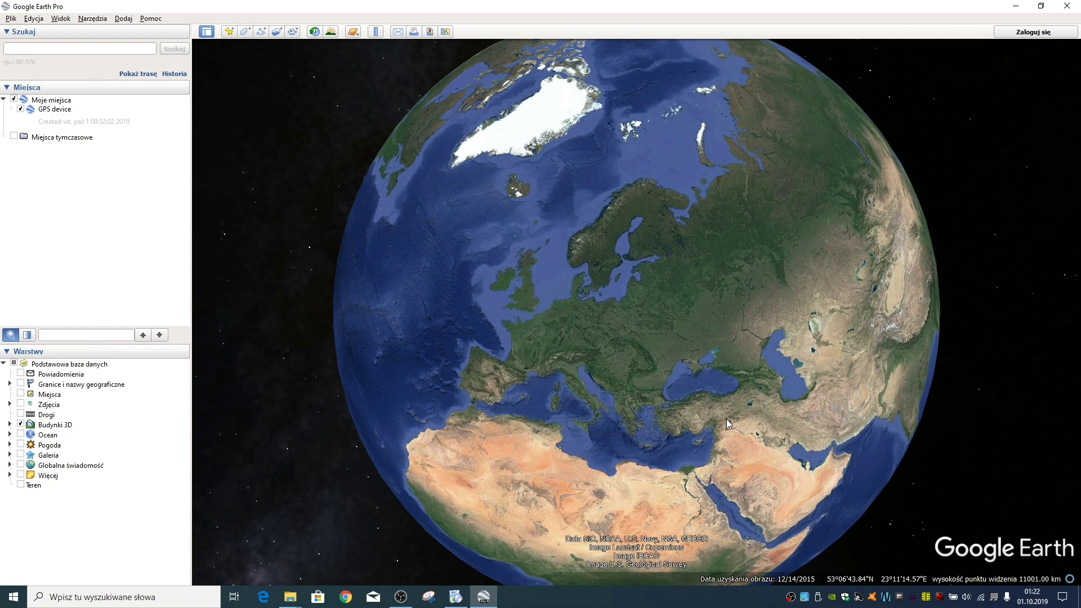
left_click(10, 19)
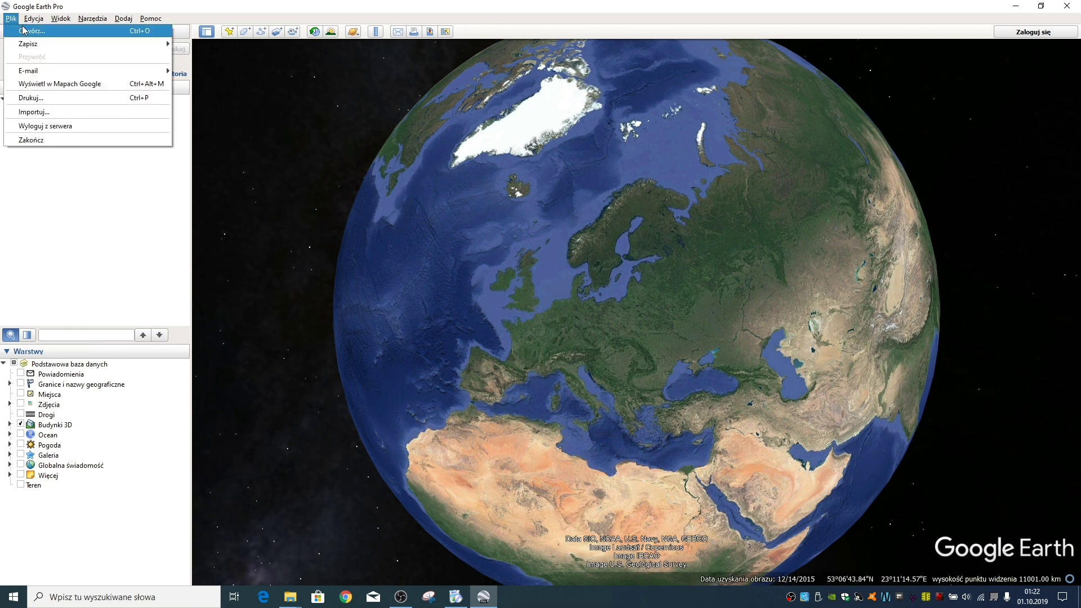
left_click(57, 32)
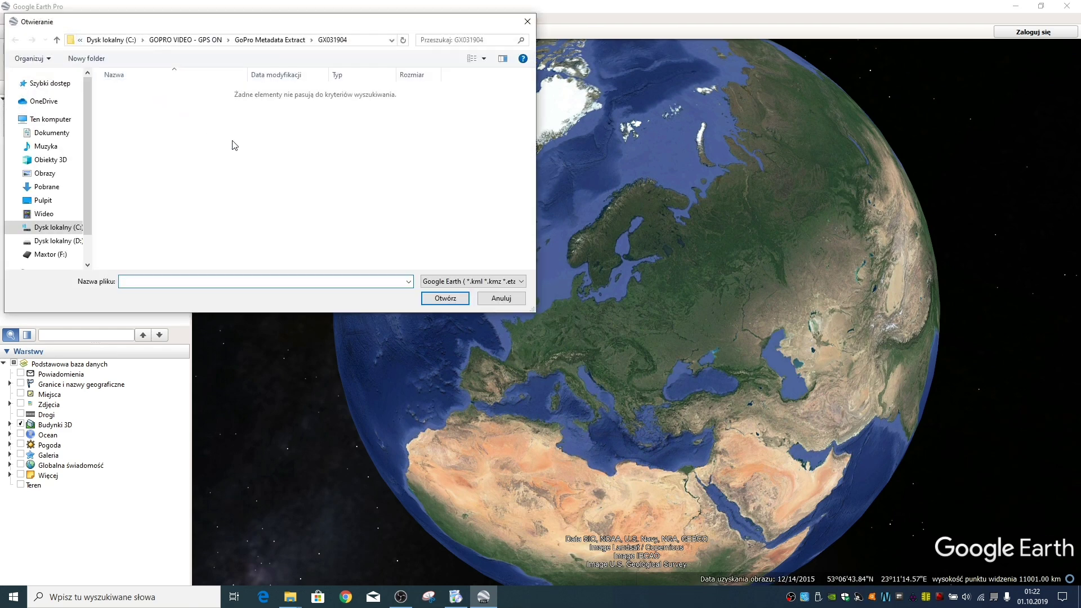
left_click(477, 281)
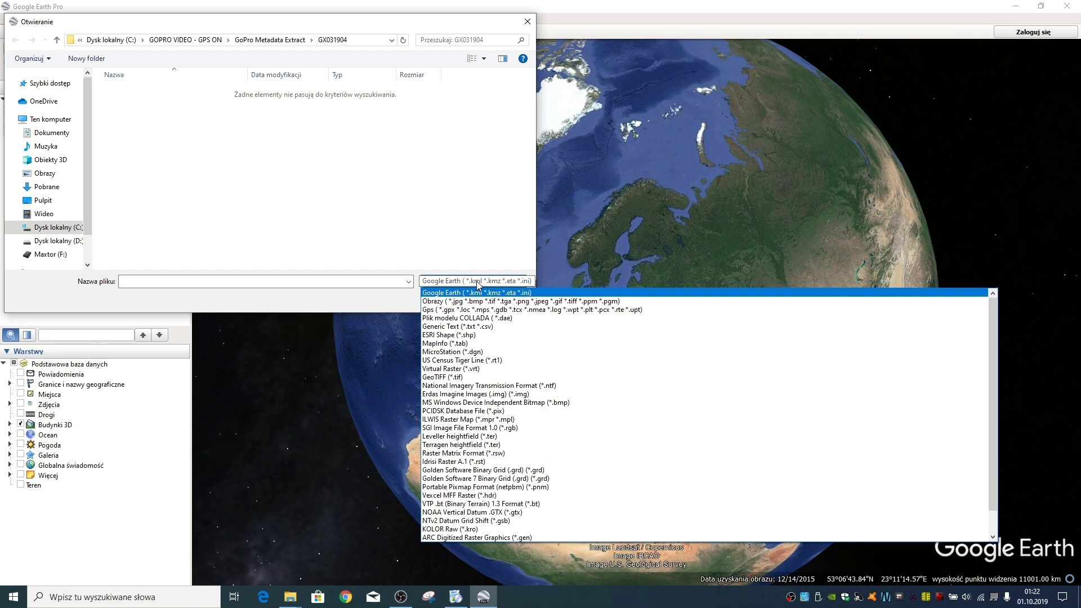
left_click(454, 311)
left_click(136, 91)
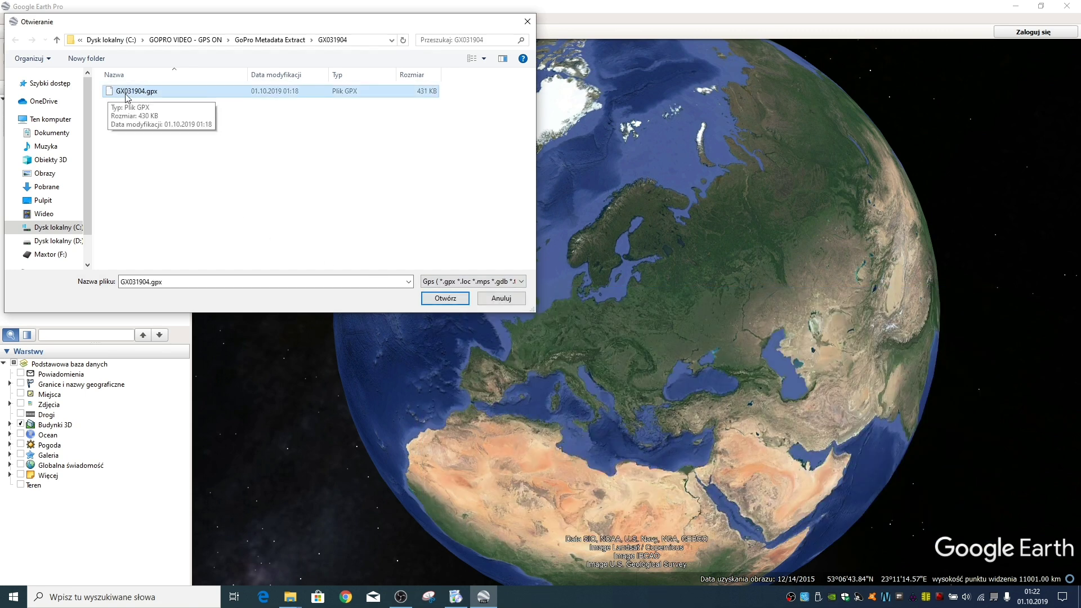
left_click(447, 300)
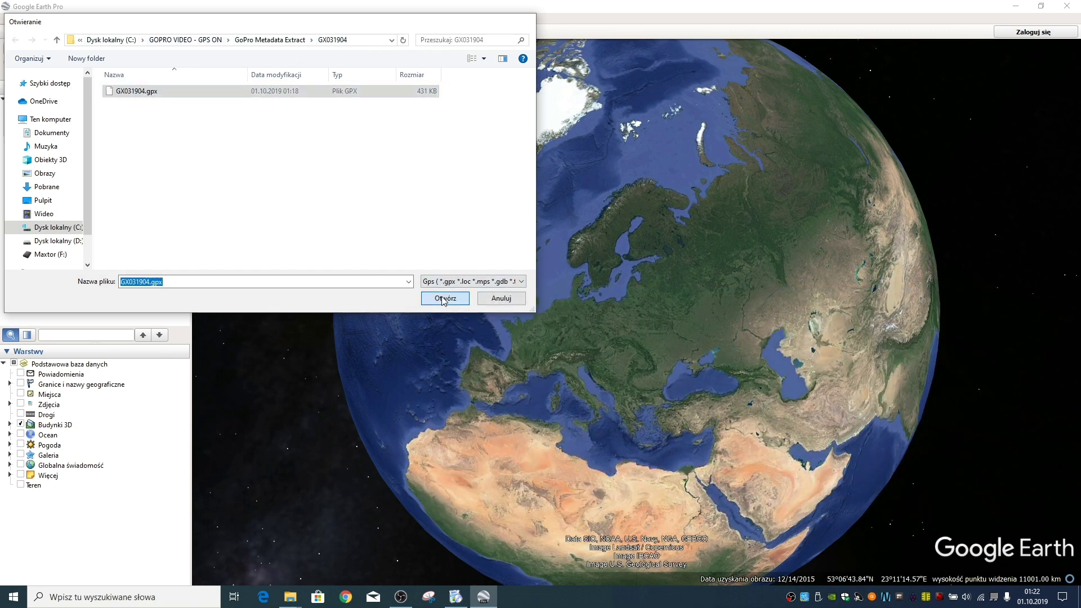
left_click(543, 313)
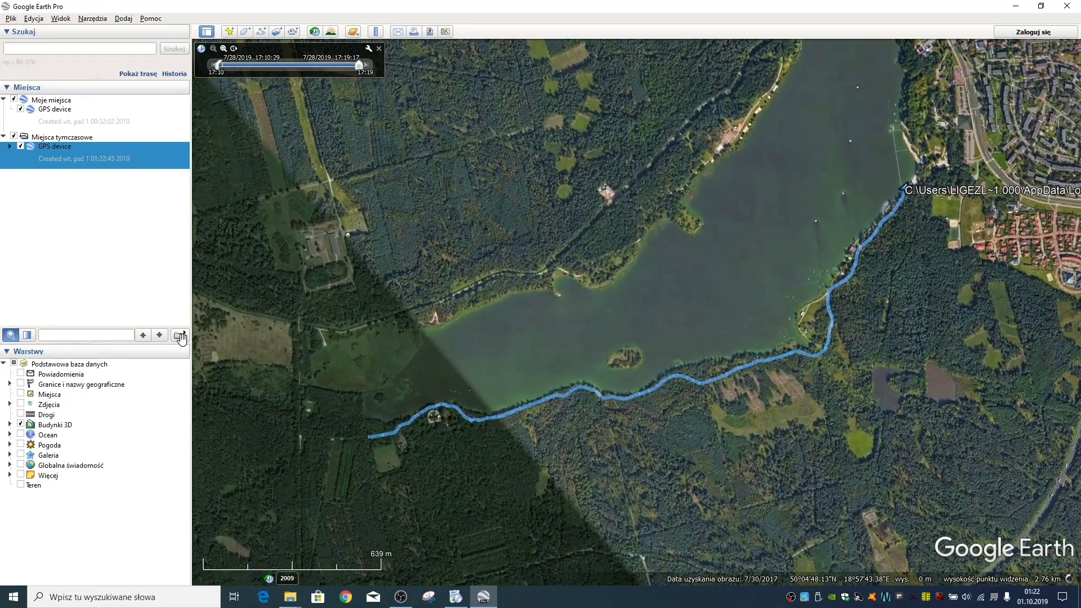
Step: Expand the imported GPS device's Tracks folder and rename its track ROWER
left_click(10, 147)
left_click(17, 174)
left_click(138, 184)
right_click(135, 187)
left_click(168, 244)
key("BackSpace")
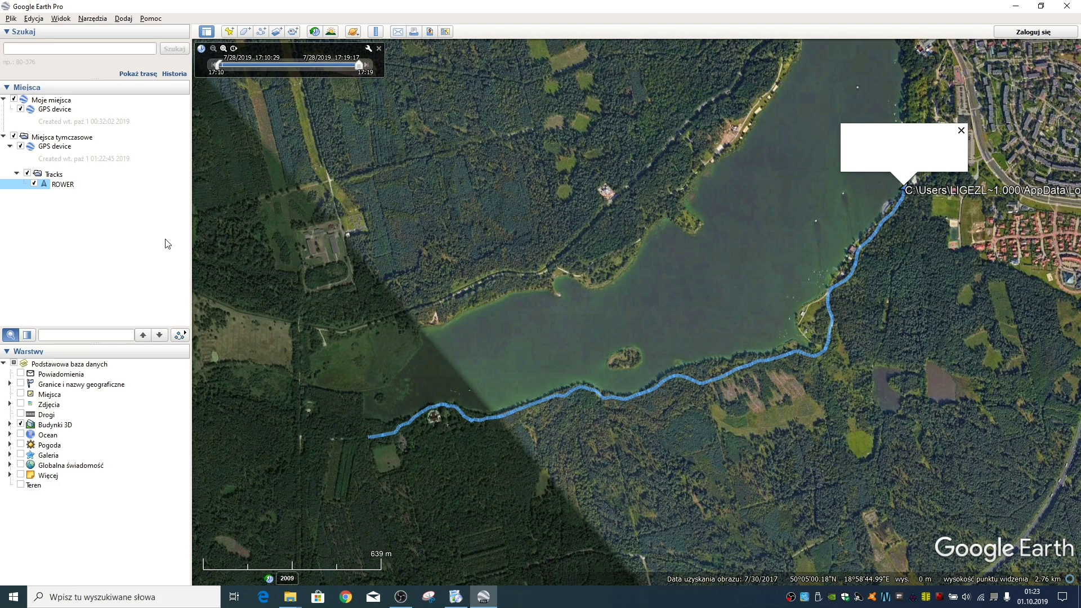
key("Return")
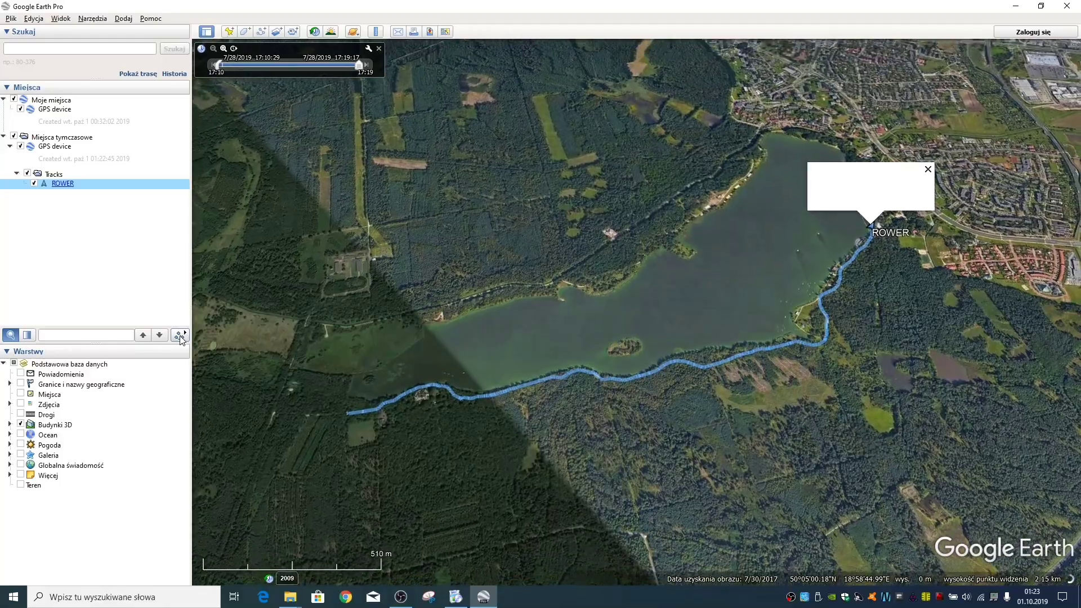
Step: Play and pause the ROWER tour, and set the tour options to camera range 200 m, camera tilt 70 degrees and track tour speed 2.0
left_click(180, 335)
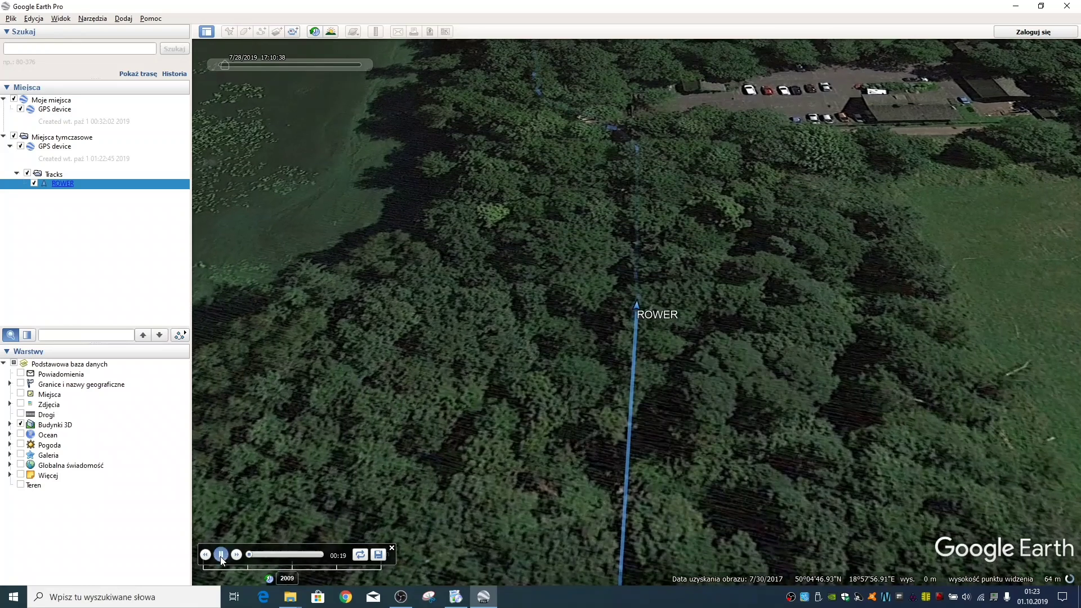
left_click(221, 555)
left_click(91, 21)
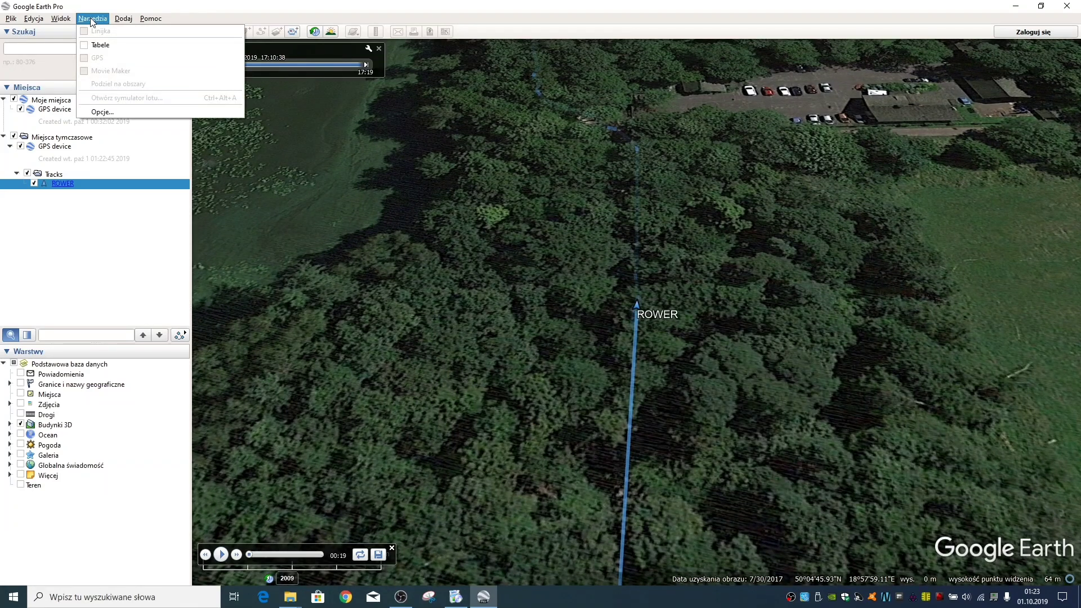
left_click(125, 113)
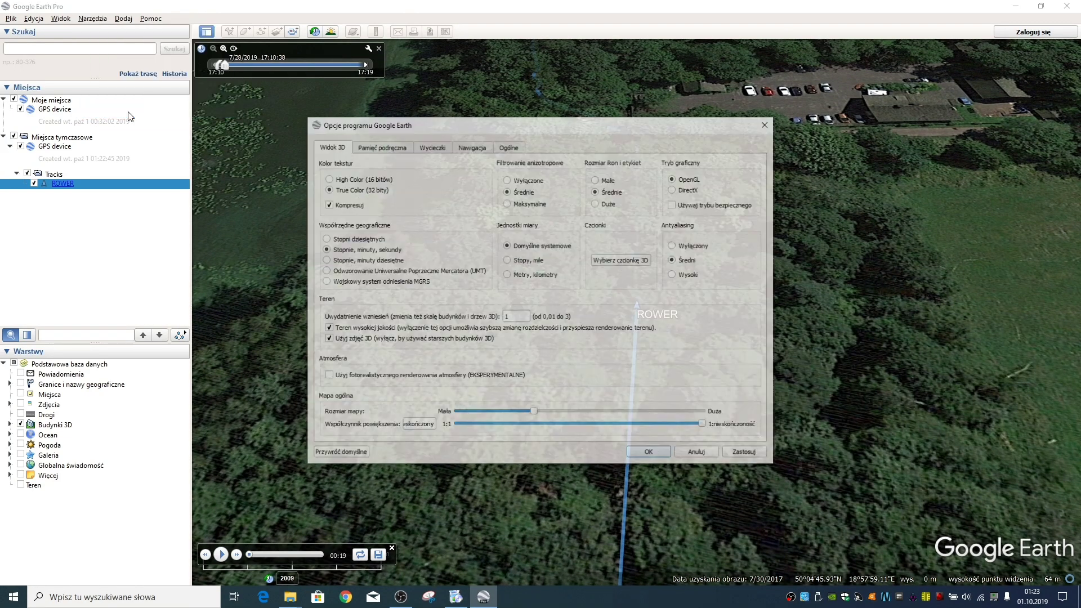
left_click(430, 146)
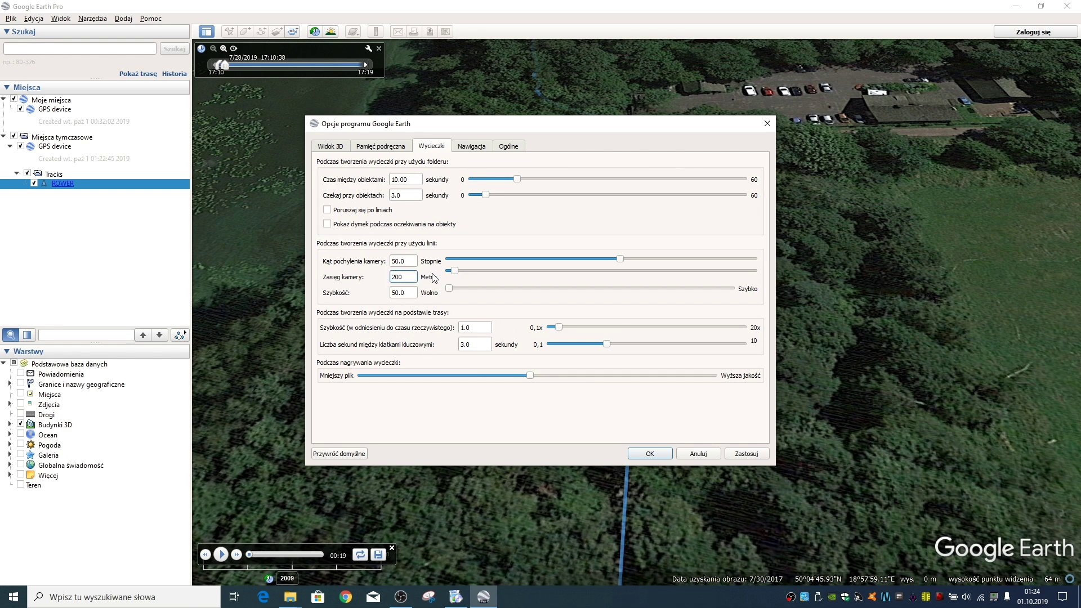
double_click(476, 329)
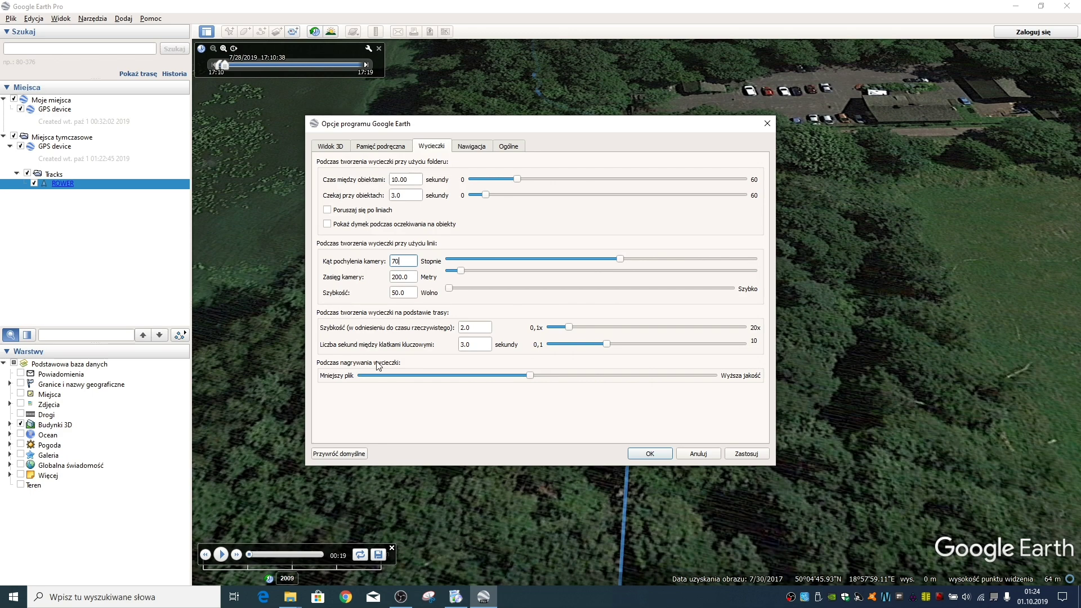
left_click(750, 457)
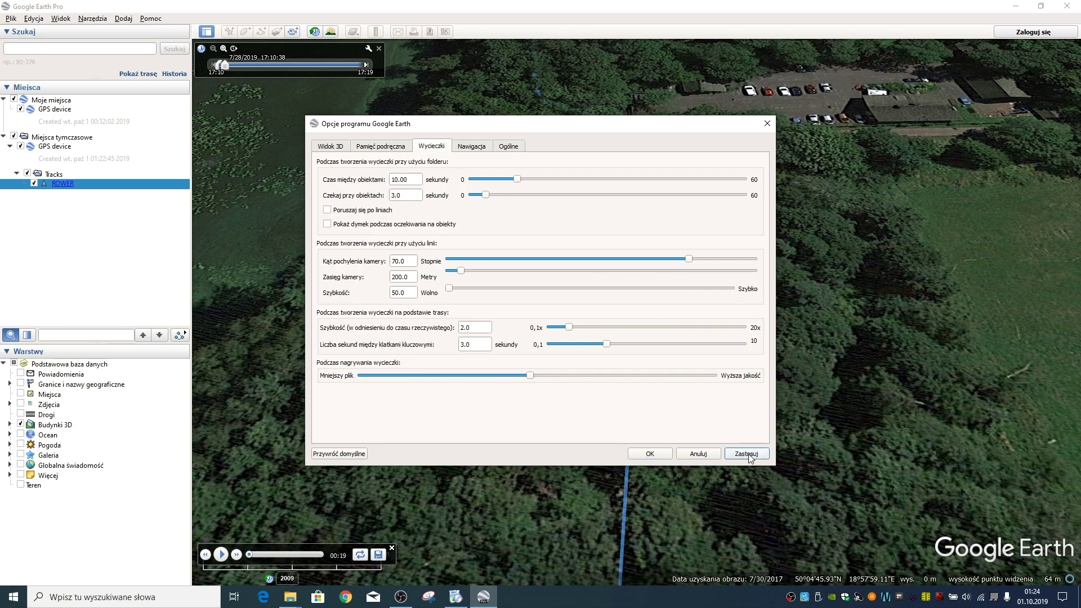
left_click(650, 453)
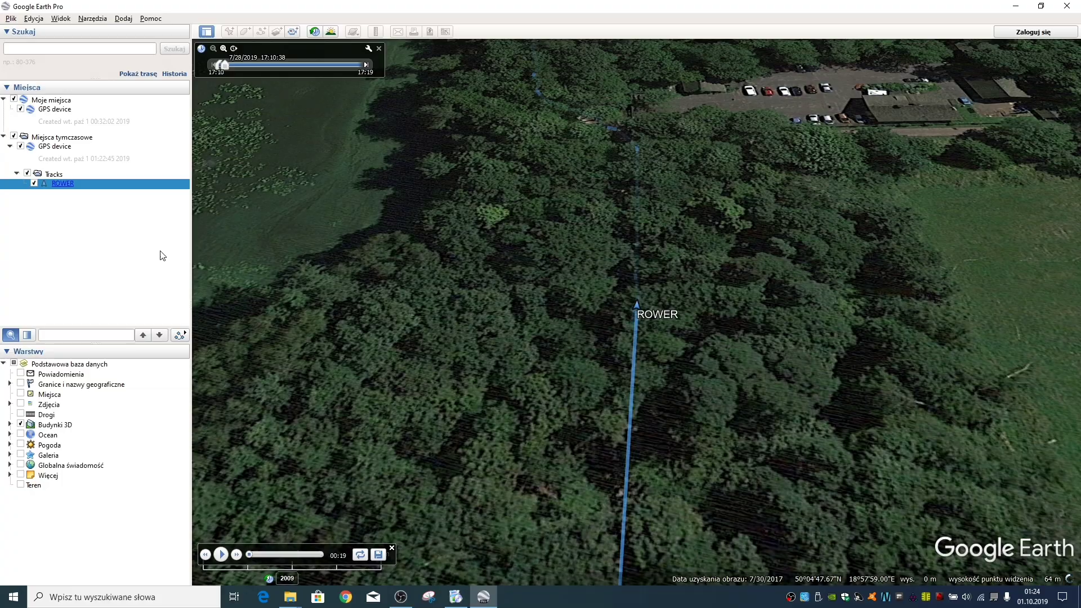
Step: Replay the ROWER track's tour to check the tilted camera view, and pause it
double_click(62, 184)
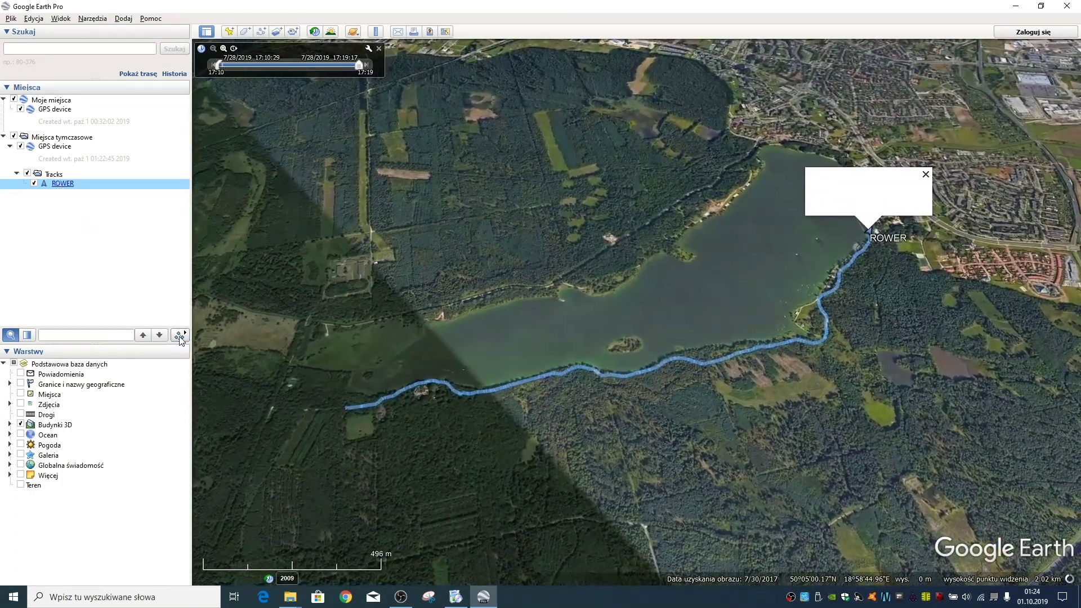
left_click(180, 334)
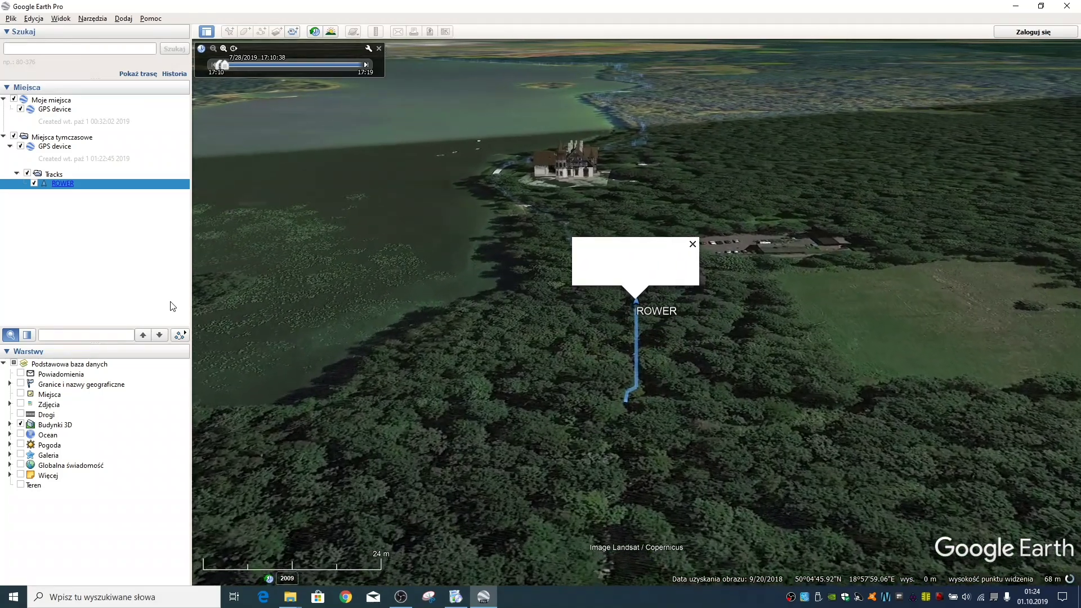
mouse_move(225, 582)
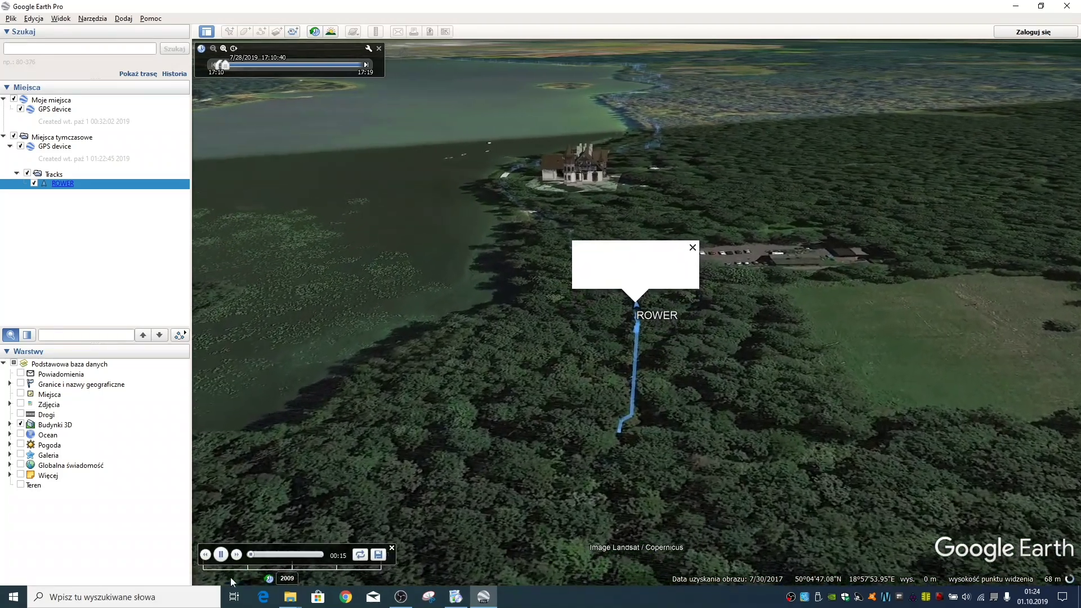
left_click(220, 555)
Step: Set the tour camera range to 80 metres in the program options
left_click(93, 18)
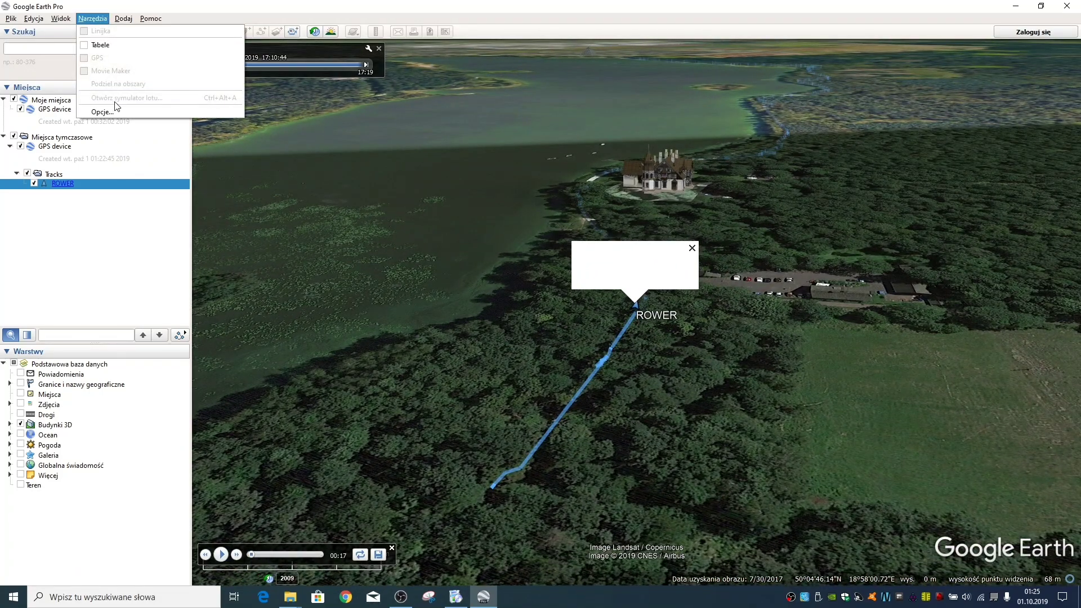
left_click(124, 107)
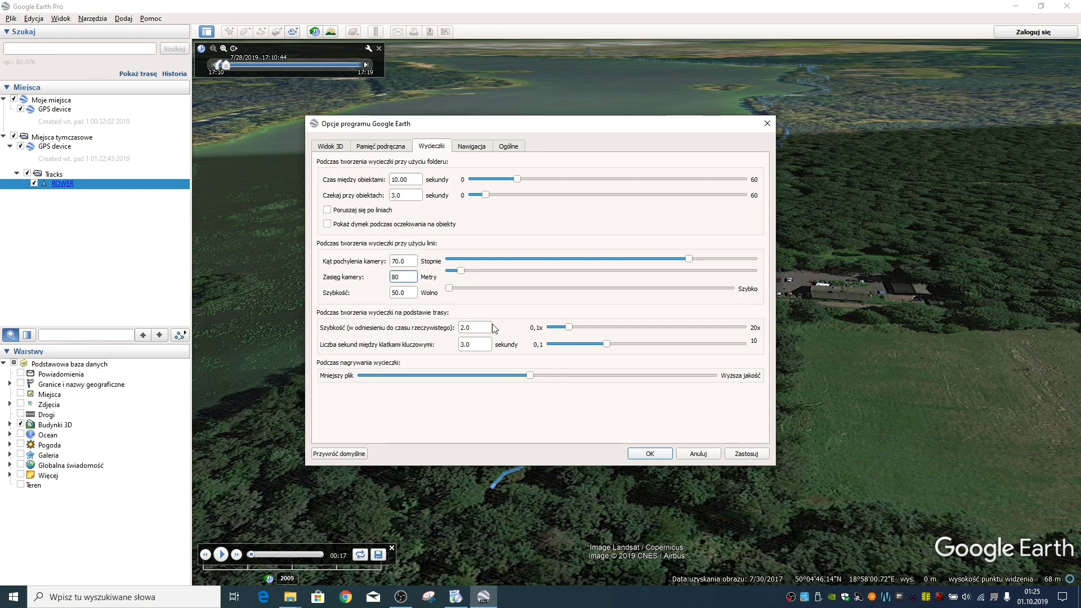
left_click(705, 454)
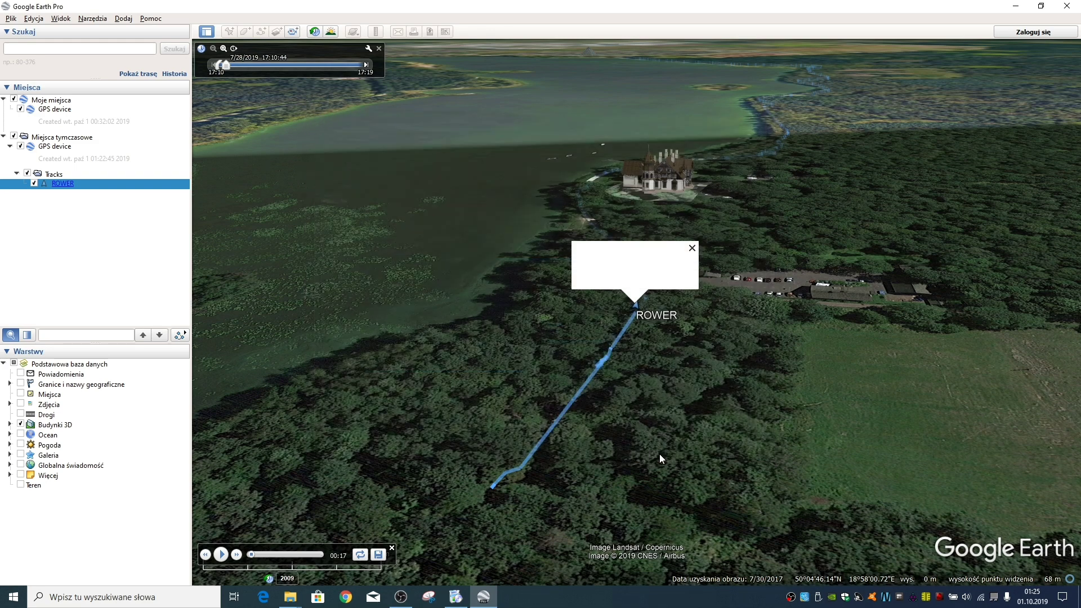
Step: Play the ROWER tour again to check the closer camera range, and pause it
double_click(66, 184)
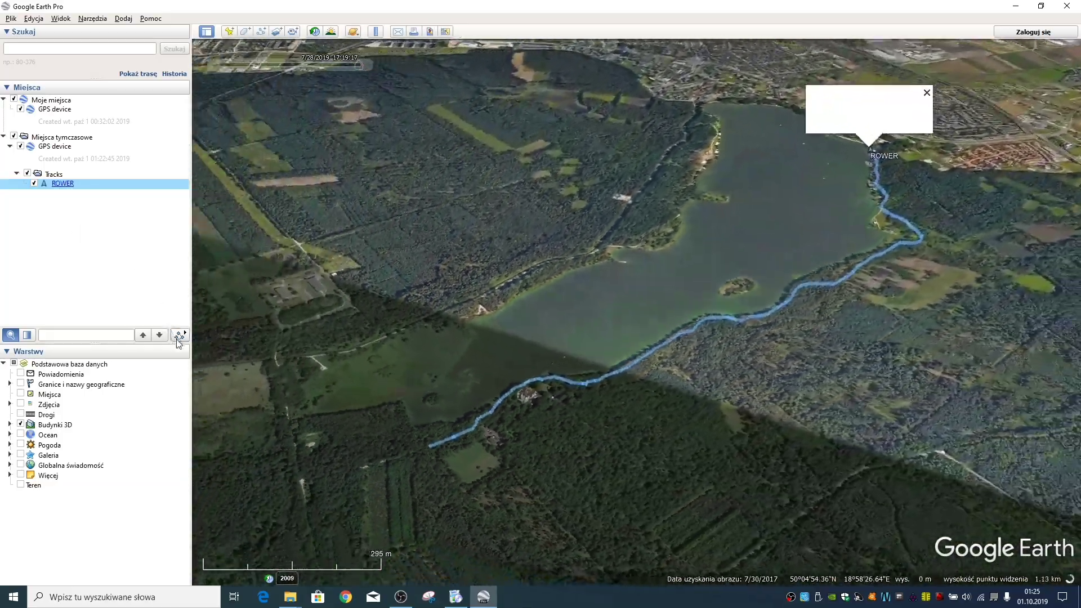
left_click(179, 335)
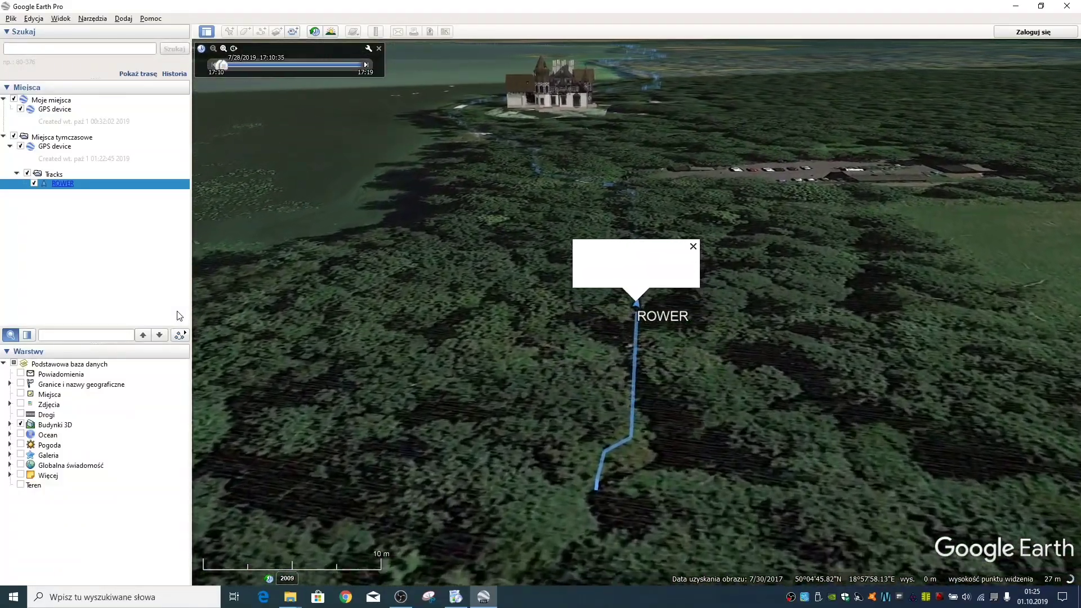
mouse_move(222, 557)
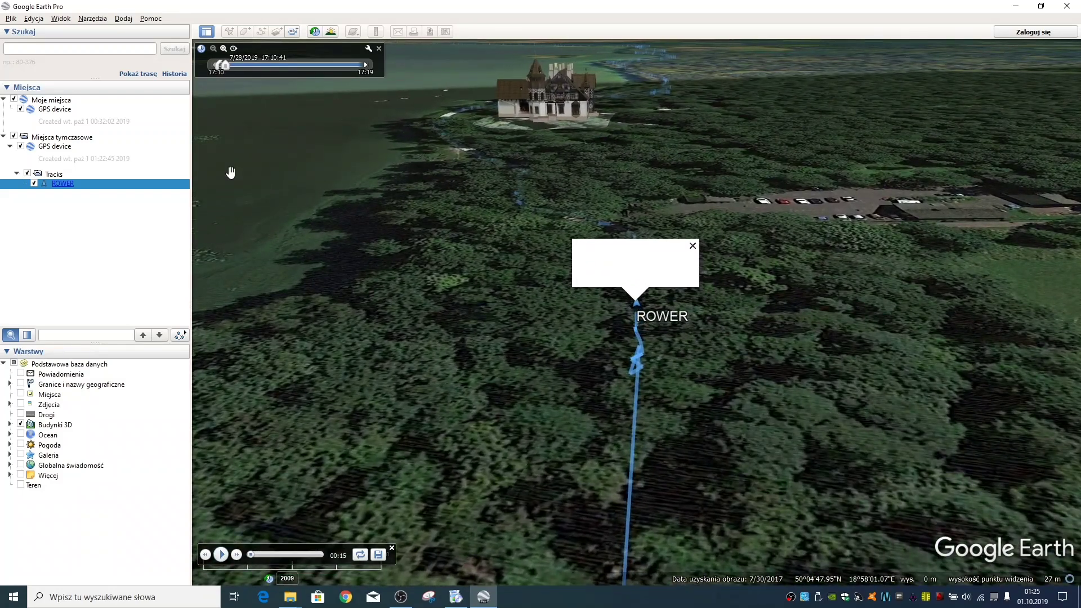
Step: Set the track tour speed to 1.0 and the tour recording quality to the highest level in the options
left_click(93, 18)
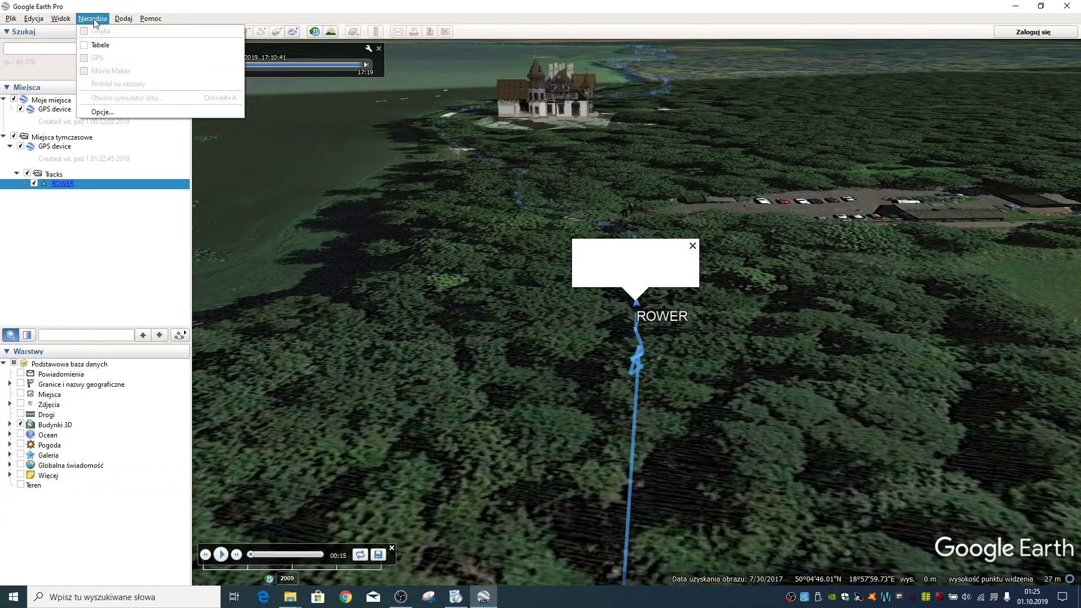
left_click(115, 113)
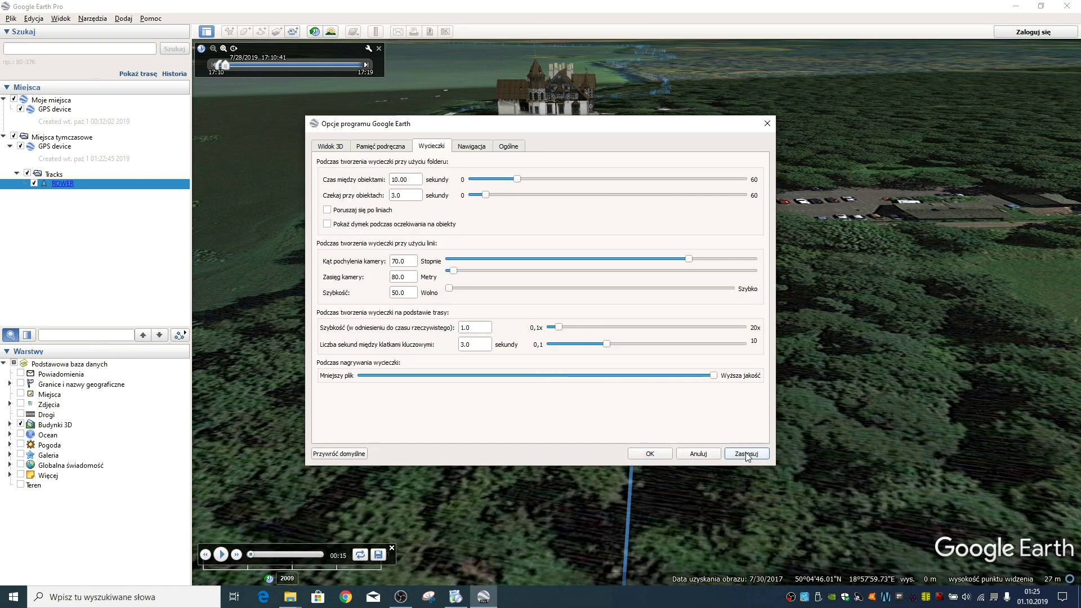
left_click(649, 454)
Step: Play the ROWER tour and compare the view with the 3D buildings sublayers for realistic photos, grey buildings and trees switched off and on
double_click(62, 184)
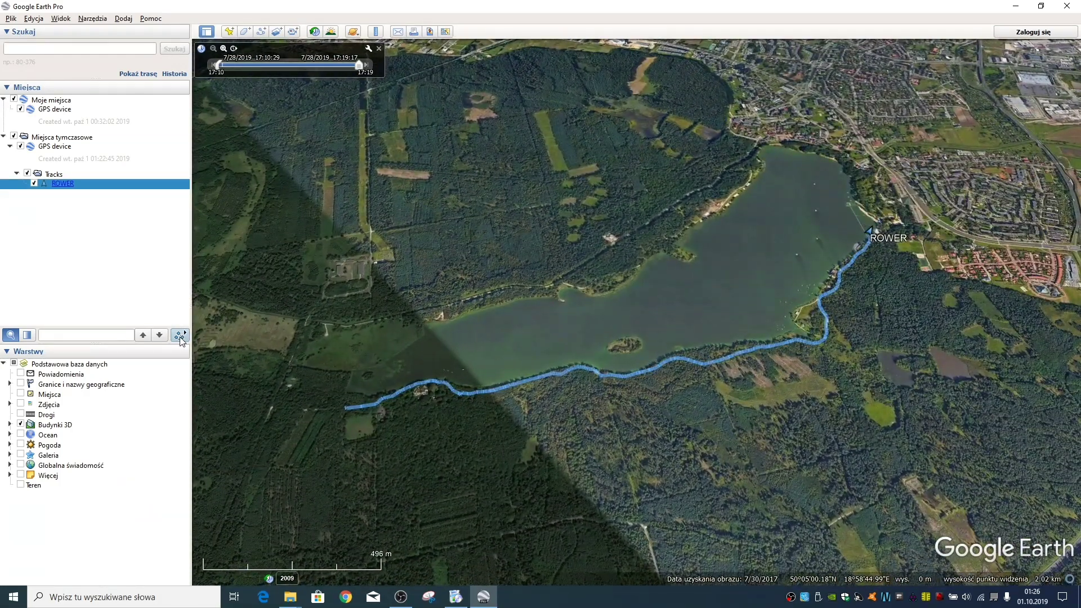
left_click(179, 336)
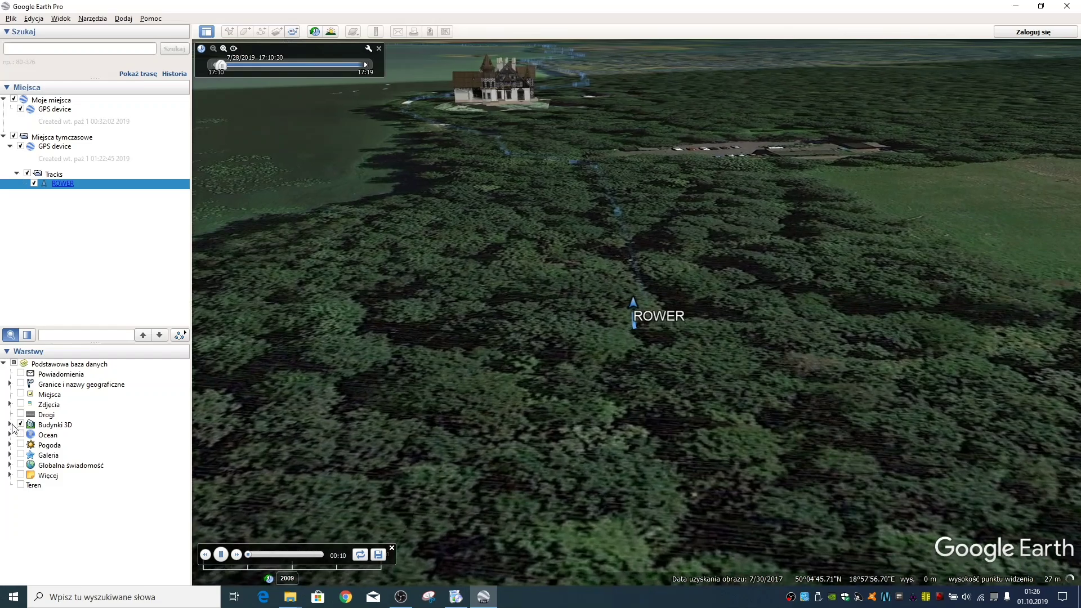
left_click(10, 425)
left_click(28, 436)
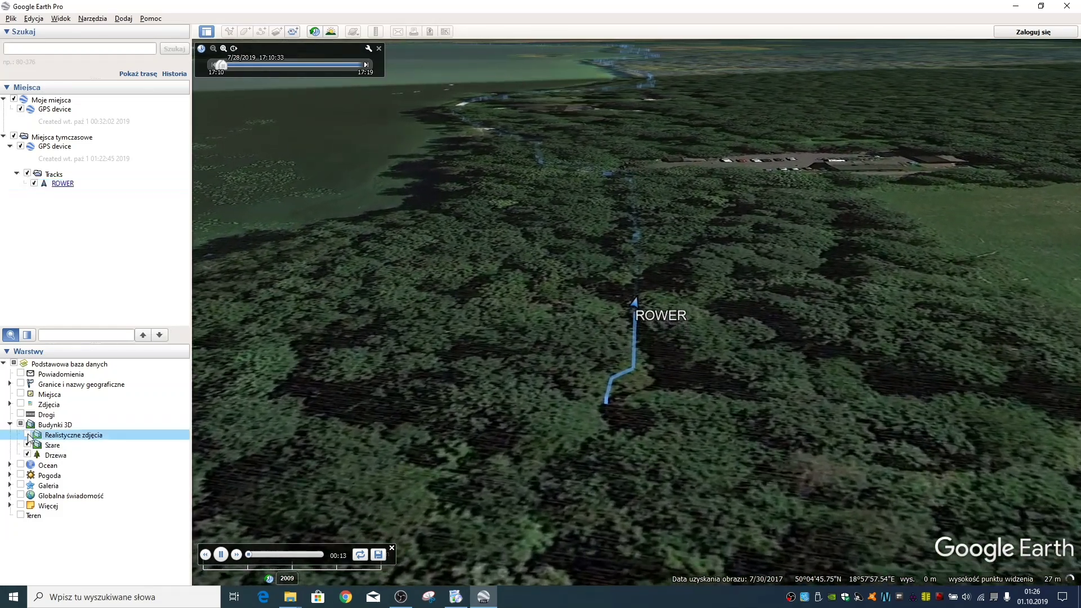
left_click(28, 435)
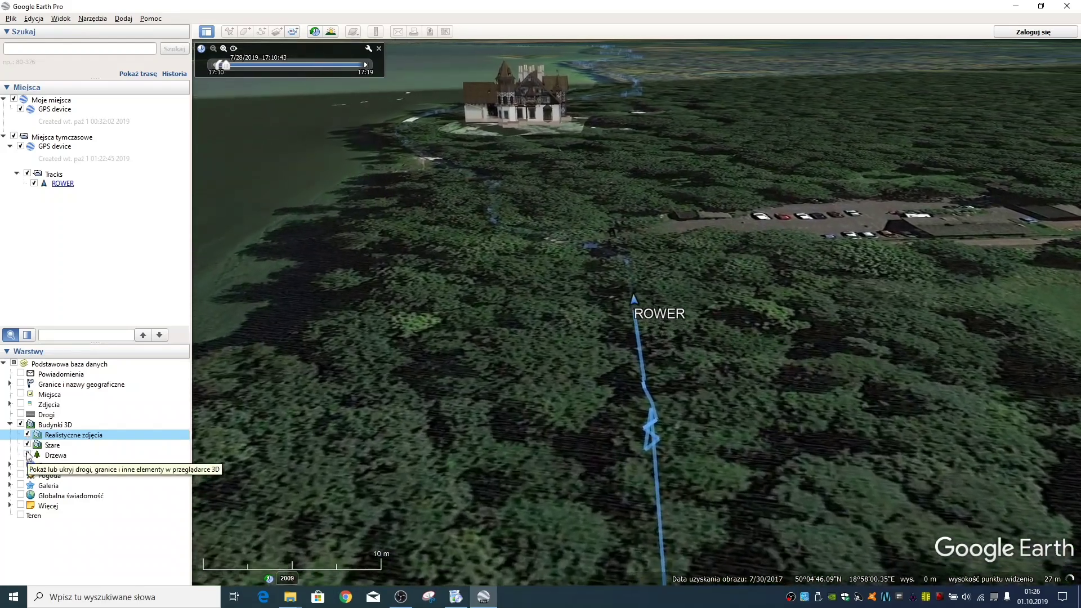
left_click(27, 445)
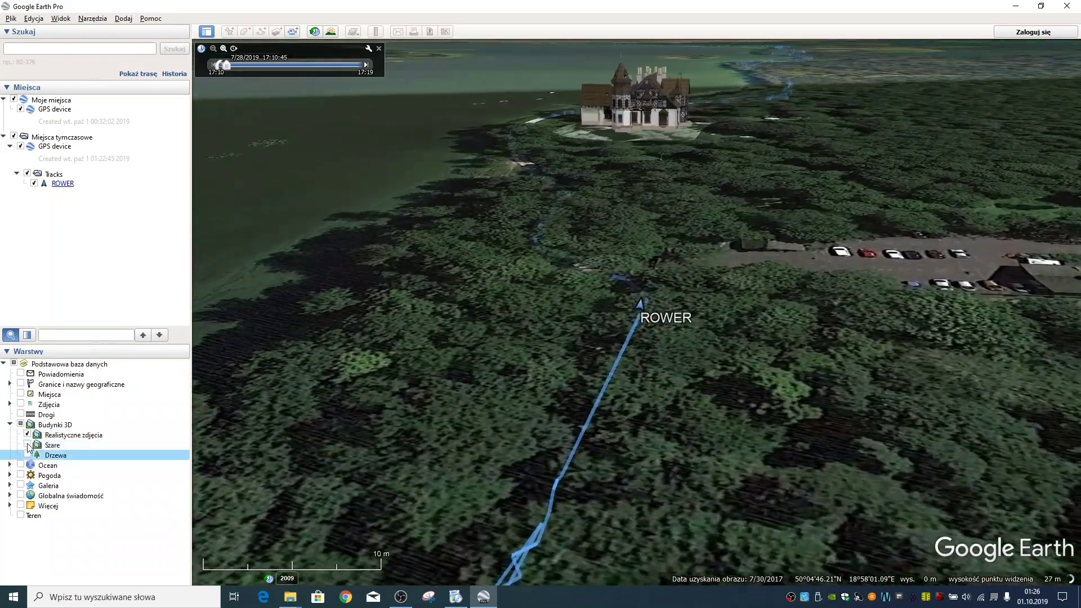
left_click(28, 445)
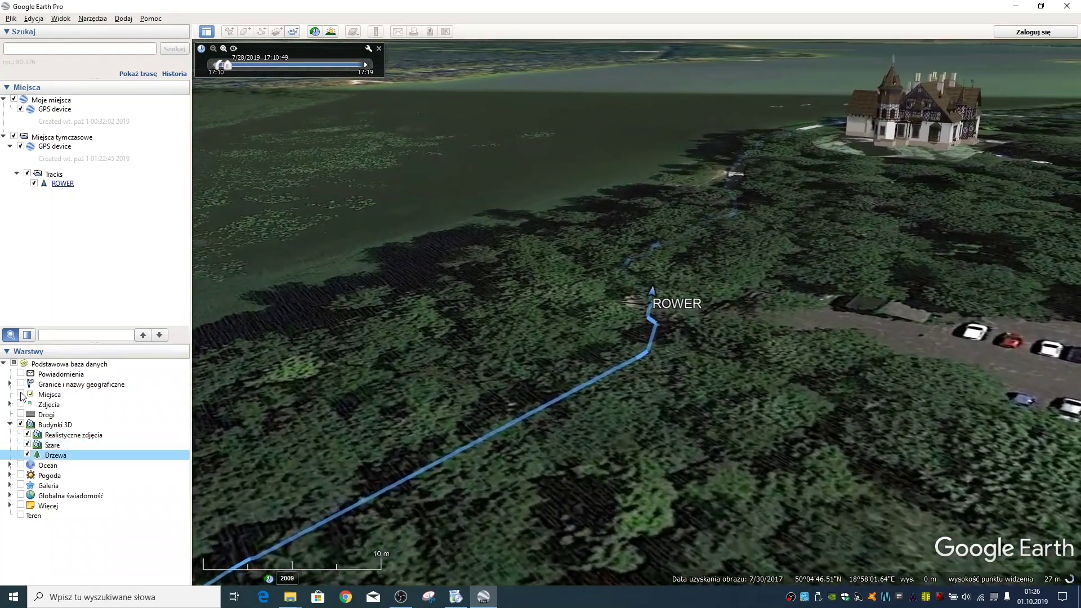
left_click(21, 384)
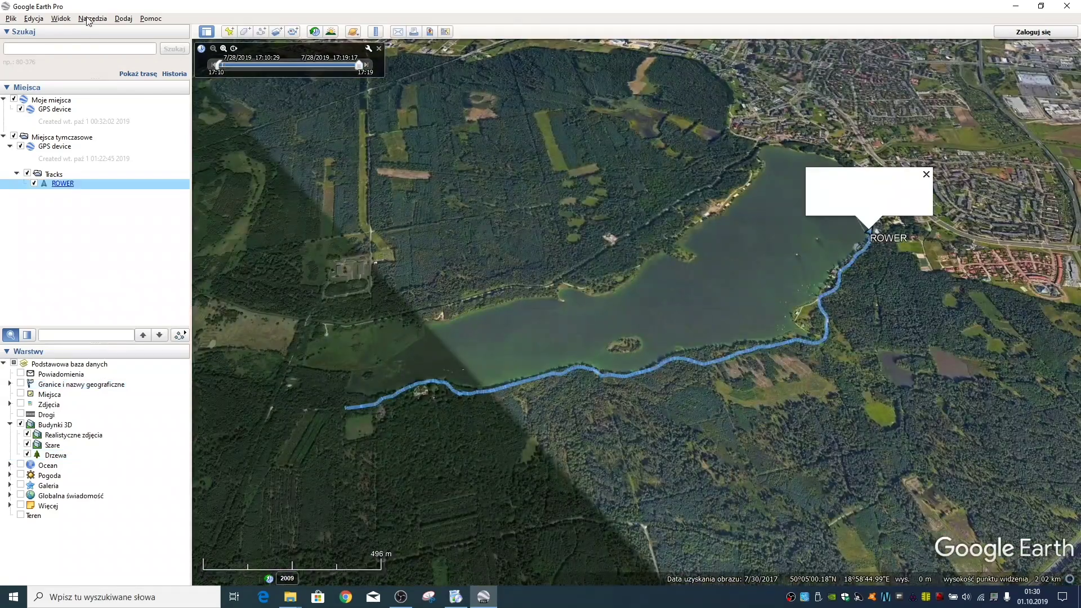
Step: Open Movie Maker, keep the Custom video parameters and choose MJPEG (.mp4) as the file type
left_click(94, 19)
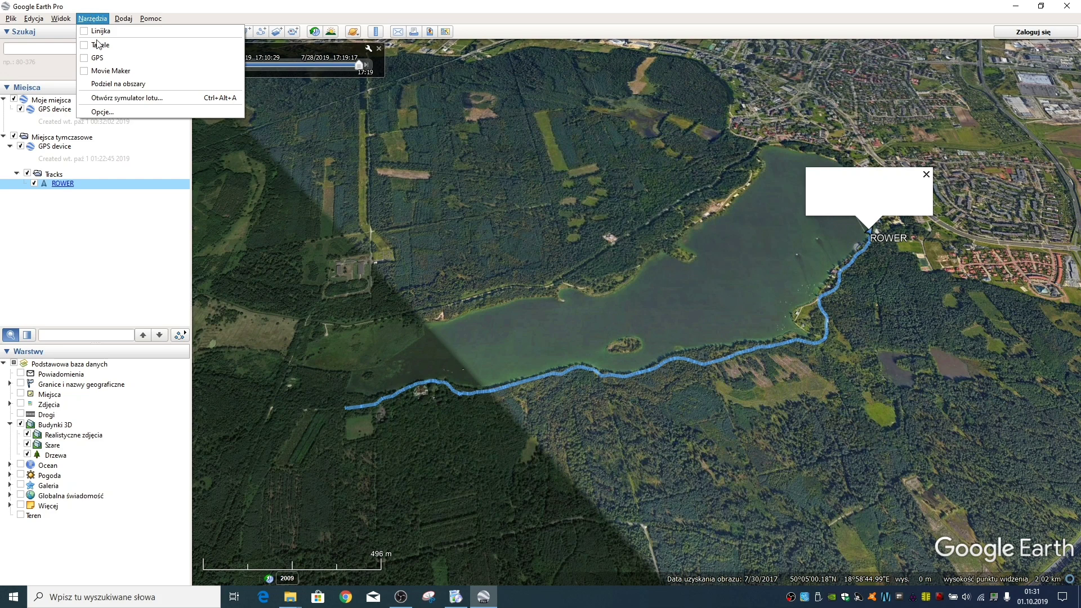
left_click(134, 72)
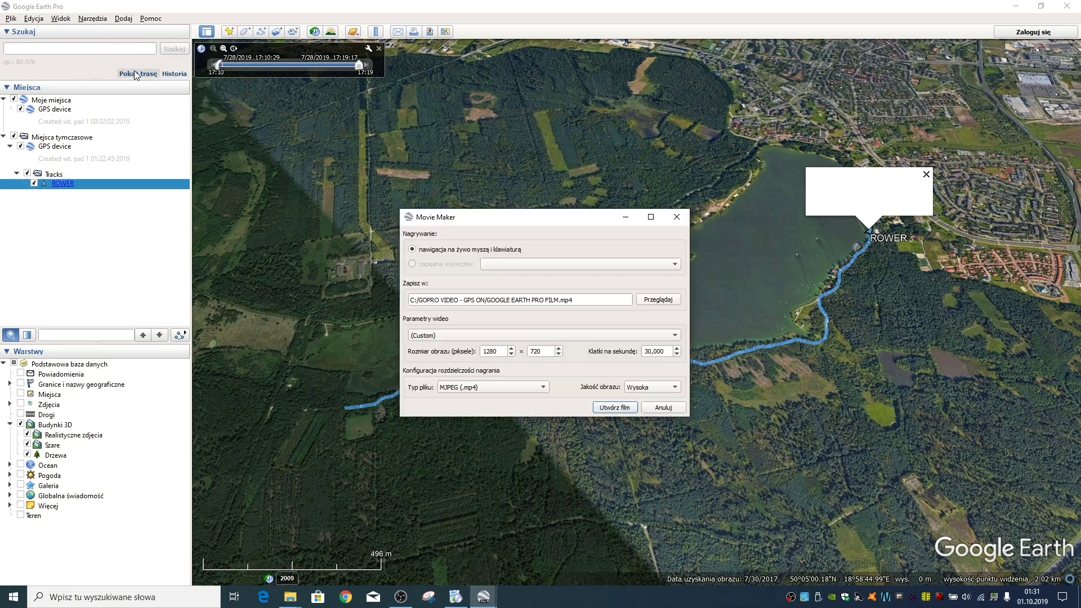
left_click(559, 338)
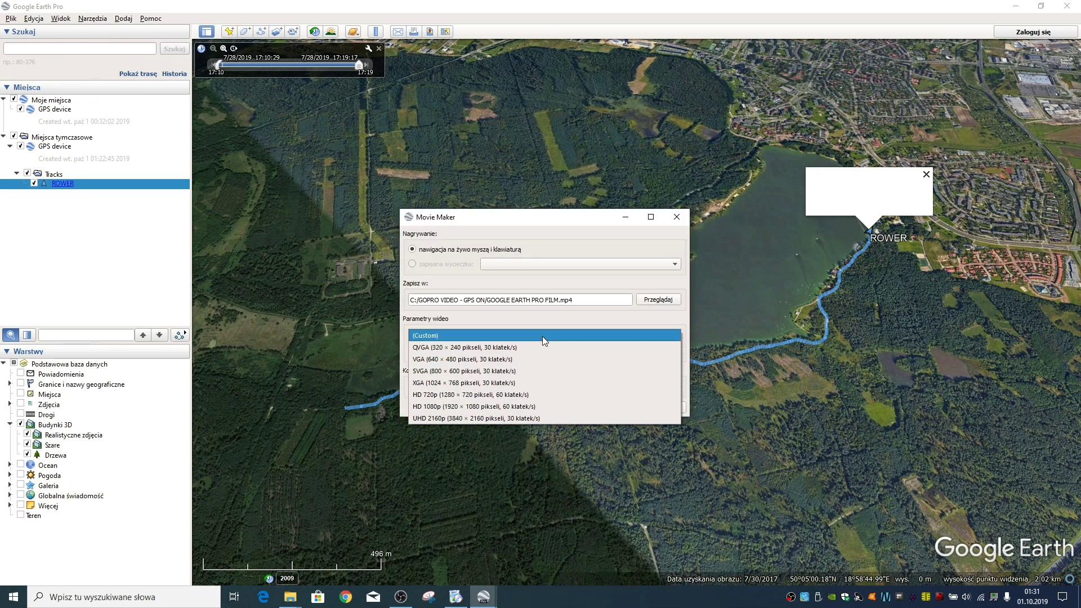
left_click(558, 334)
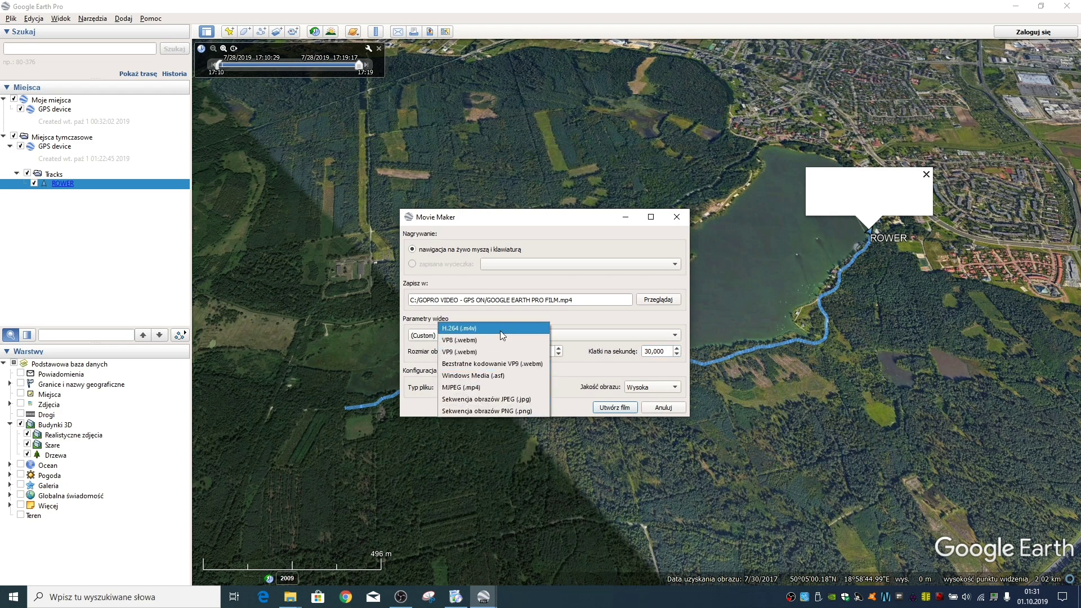
left_click(497, 387)
Step: Set the movie's output file to GOOGLE EARTH PRO FILM.mp4 in the GOPRO VIDEO - GPS ON folder, replacing the existing file
left_click(659, 300)
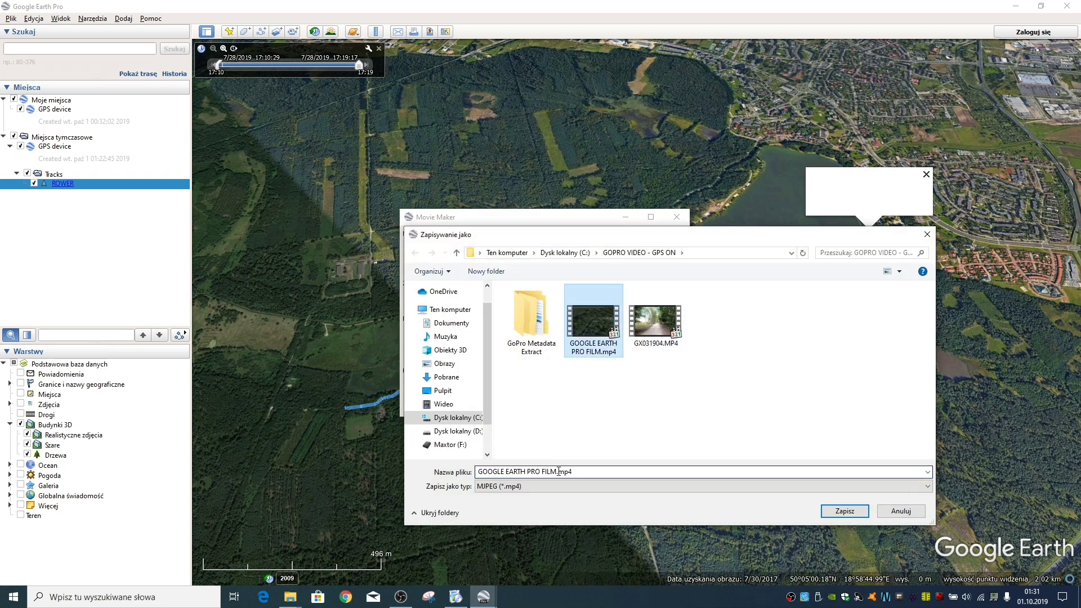
left_click(854, 511)
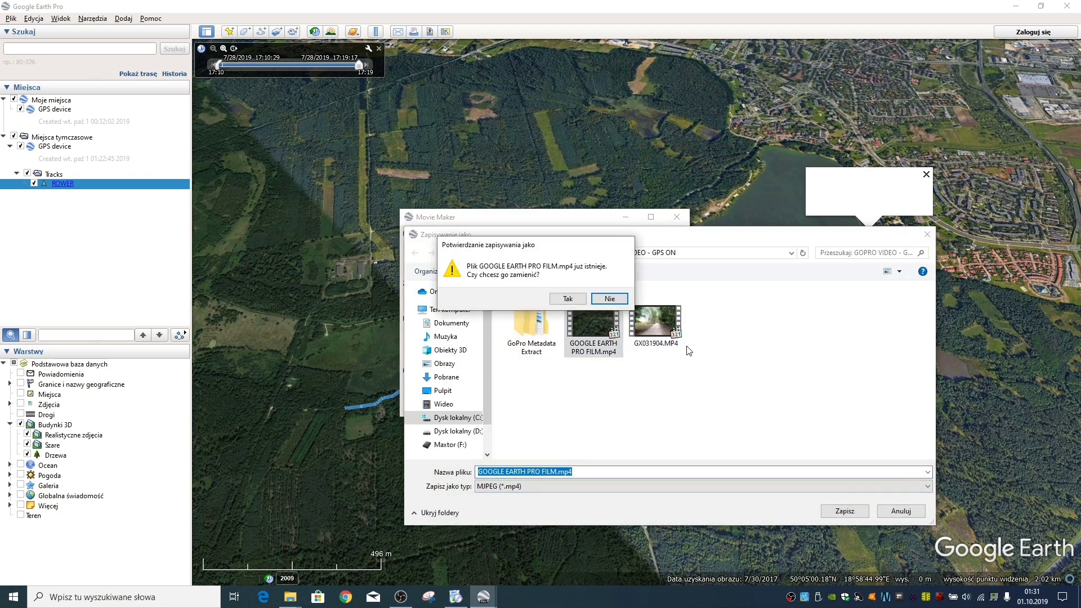
left_click(568, 300)
Step: Start recording the movie and play the ROWER track's tour for it
left_click(617, 406)
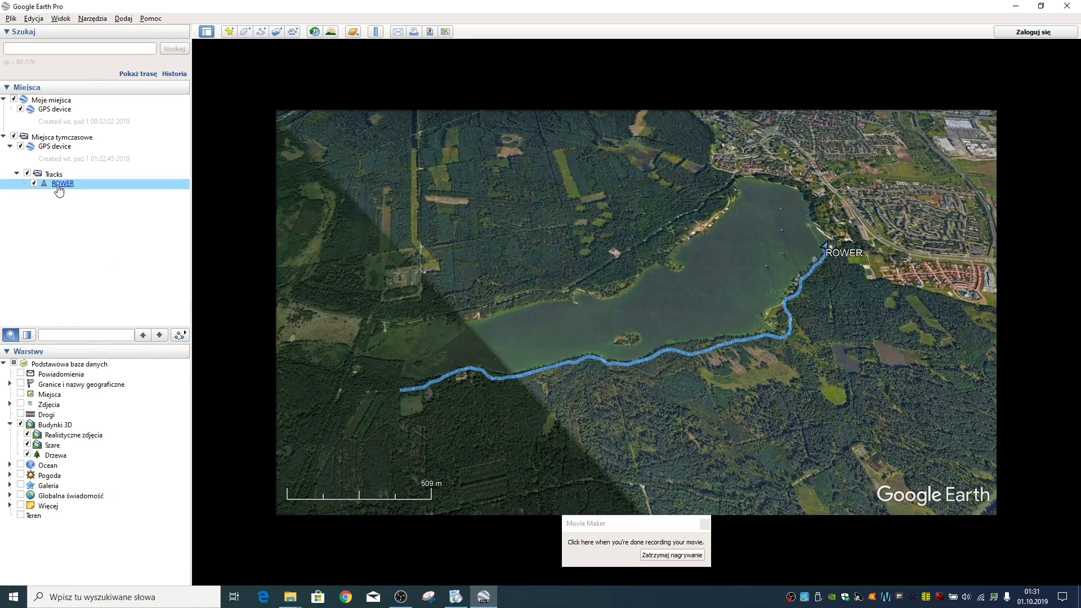
left_click(172, 332)
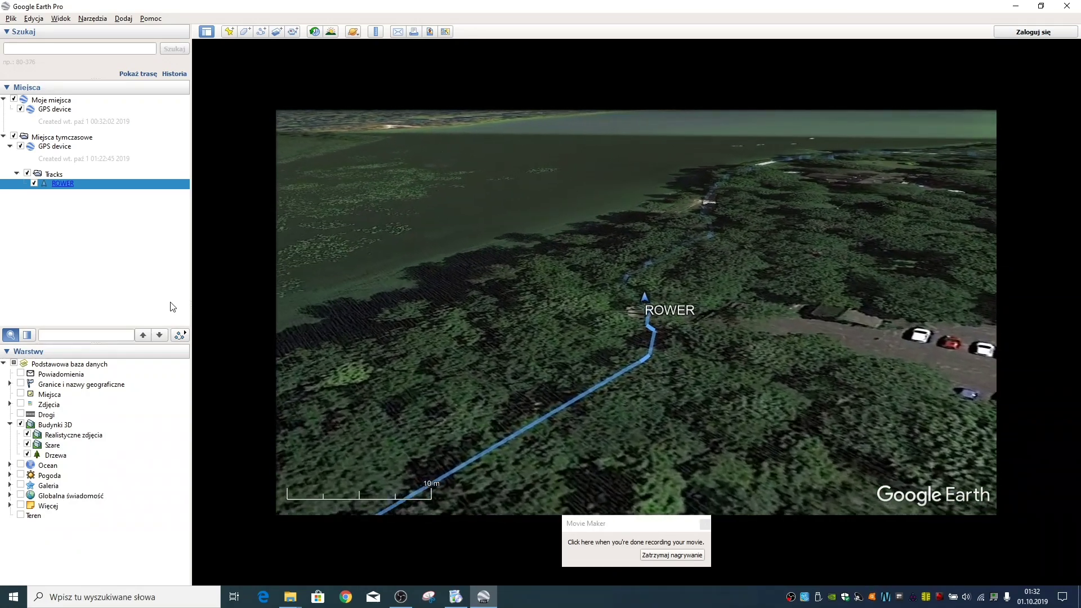
Step: Stop recording the movie and close Google Earth Pro, saving the temporary places to Moje miejsca
left_click(671, 555)
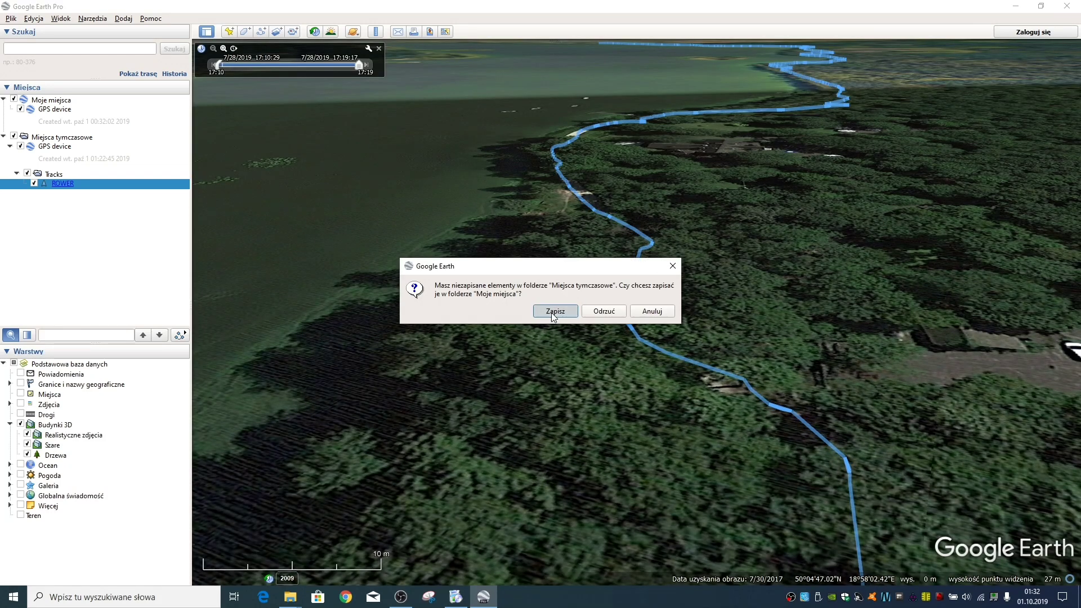
left_click(553, 314)
left_click(692, 363)
Step: Check the format details of GOOGLE EARTH PRO FILM.mp4 in MediaInfo and close it
left_click(346, 224)
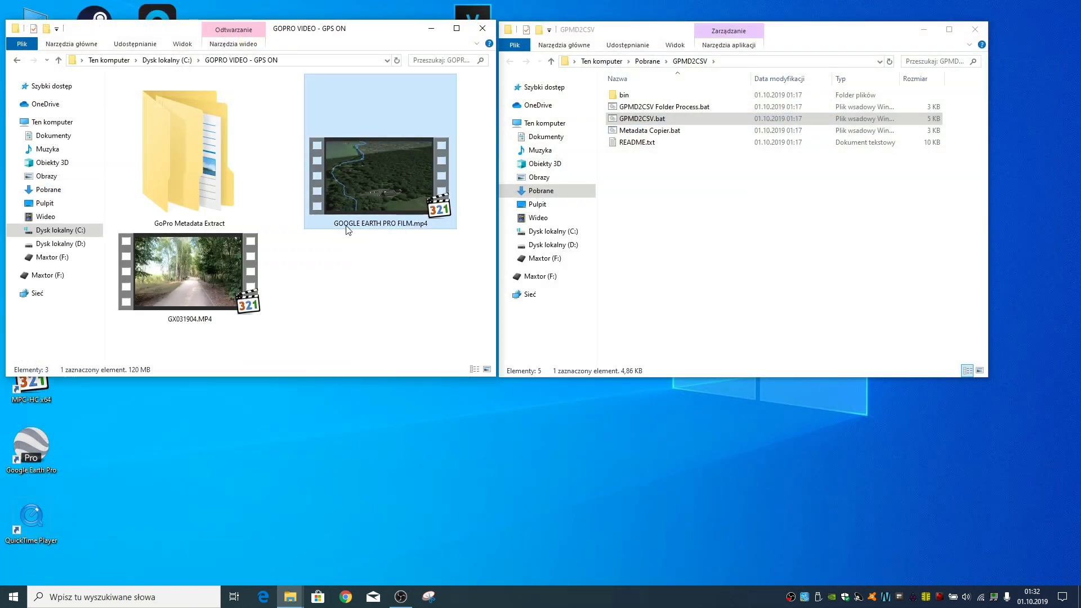
right_click(395, 192)
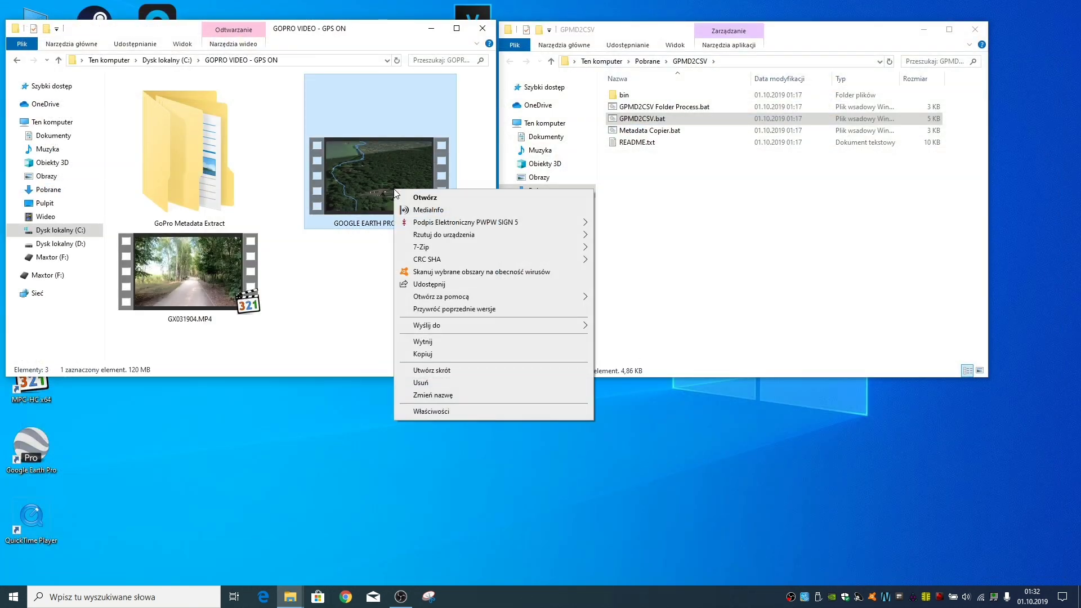
left_click(427, 210)
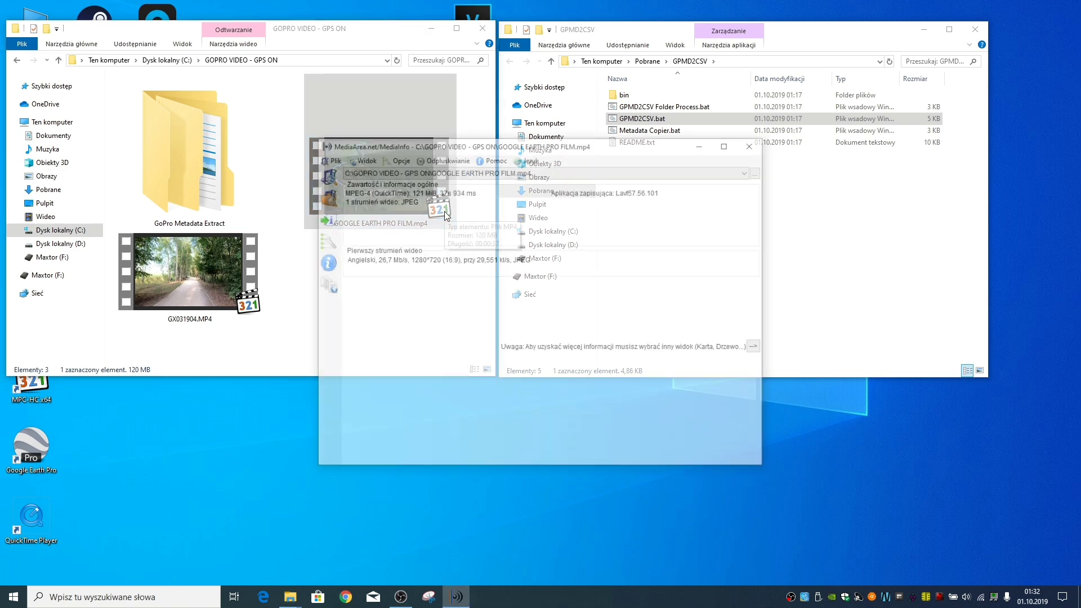
left_click(758, 150)
Step: Open GOOGLE EARTH PRO FILM.mp4 with QuickTime Player and play the recorded tour
right_click(379, 177)
mouse_move(433, 285)
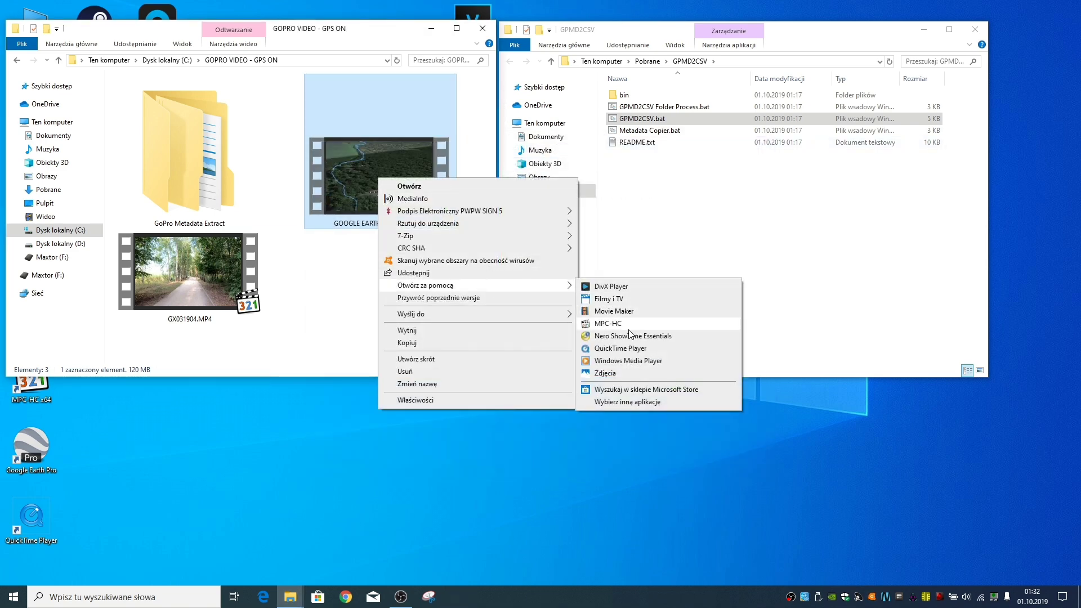
left_click(624, 348)
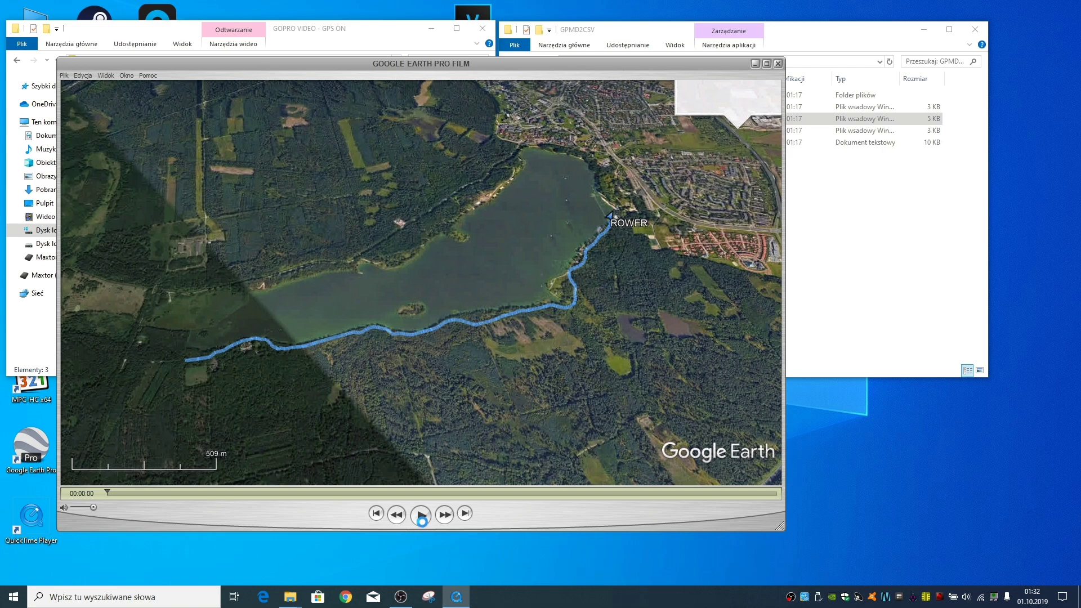
key("space")
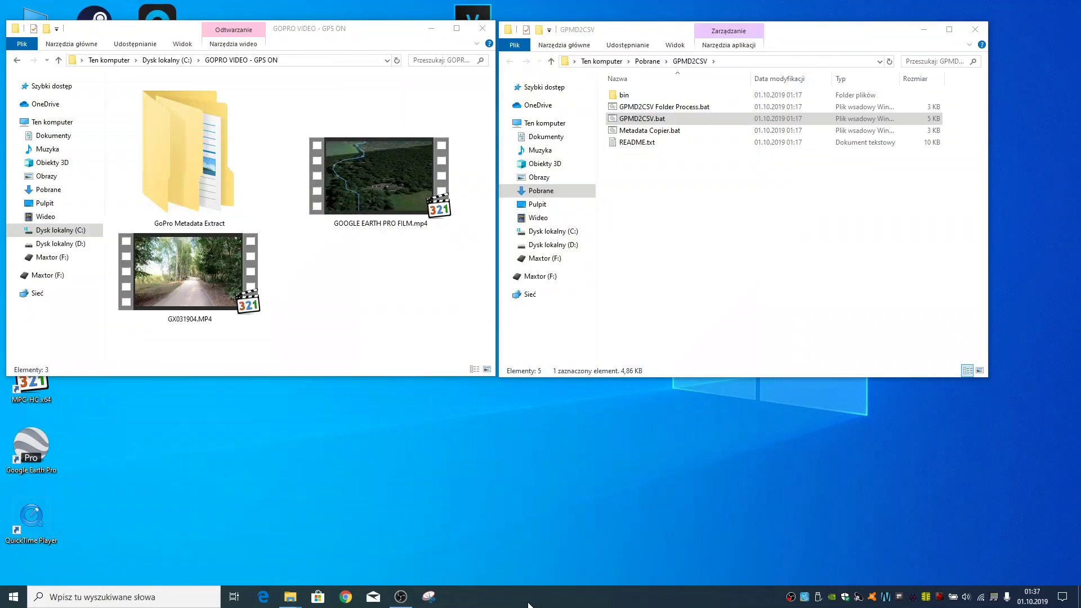
Step: Minimise both folder windows, switch to VEGAS Pro 17.0 and create a new project without restoring the autosaved one
left_click(432, 30)
left_click(924, 30)
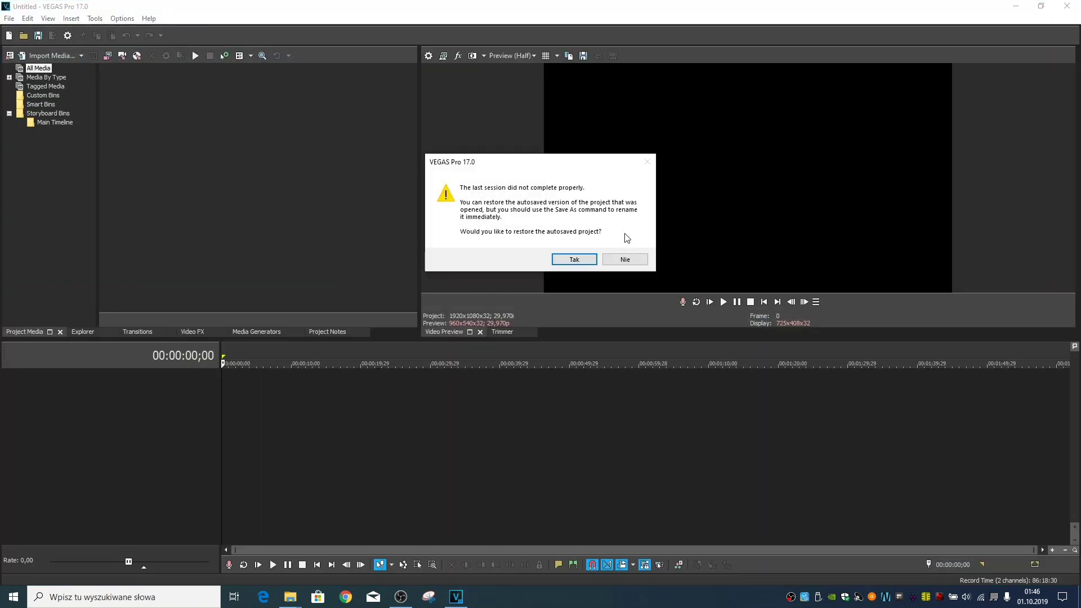
left_click(625, 259)
left_click(9, 18)
left_click(17, 28)
key("Return")
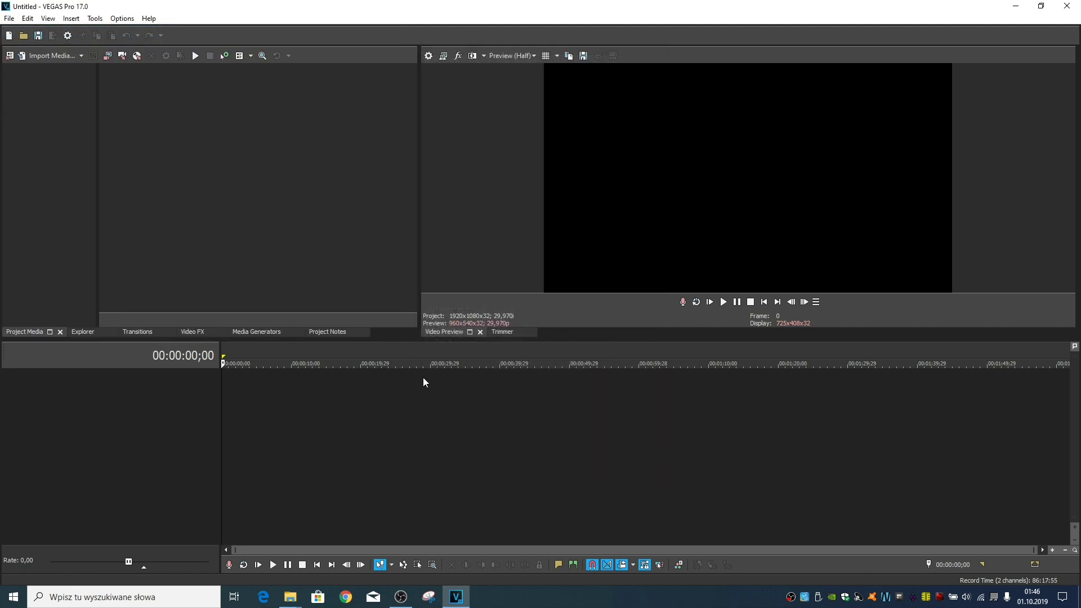
Step: Import GOOGLE EARTH PRO FILM.mp4 and GX031904.MP4 from the GOPRO VIDEO - GPS ON folder into the project media
left_click(48, 55)
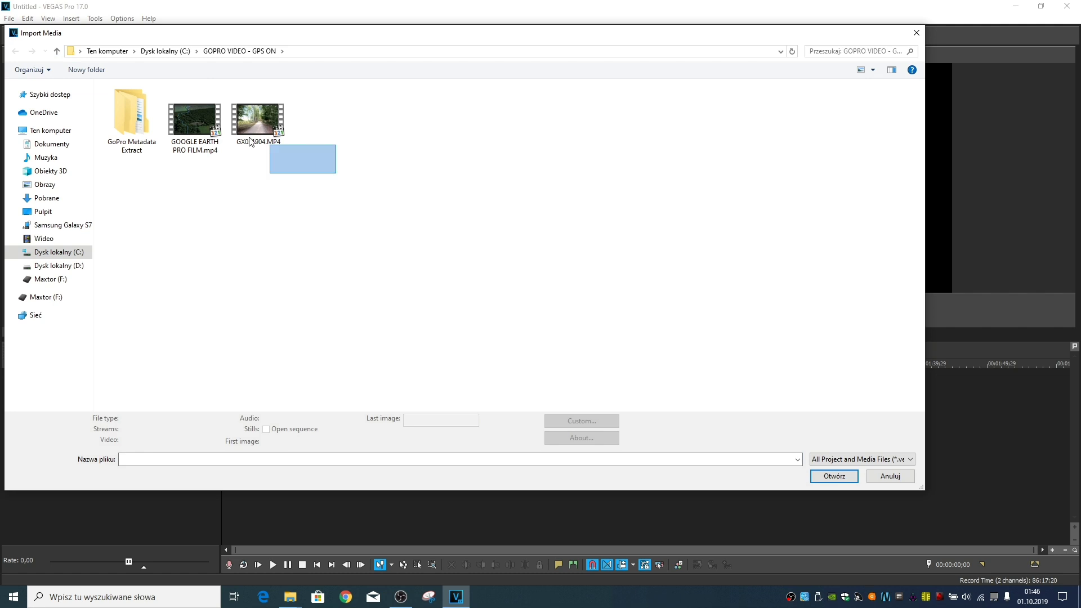
left_click_drag(261, 145, 194, 135)
left_click(835, 477)
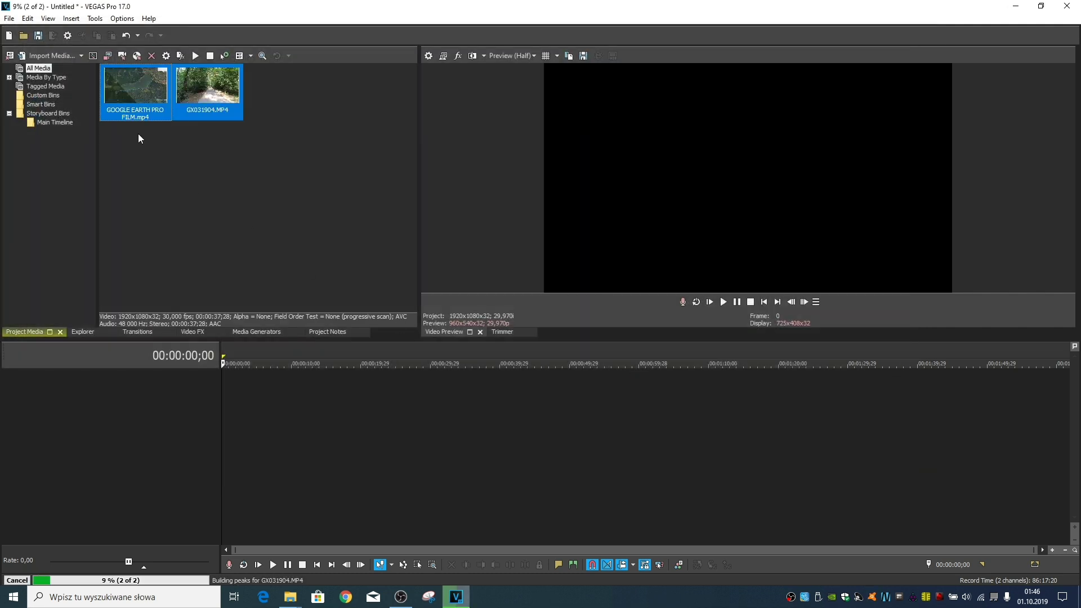
Step: Place GOOGLE EARTH PRO FILM.mp4 at the timeline start with matching project video settings, and GX031904.MP4 on new tracks beneath it
left_click_drag(218, 386, 220, 387)
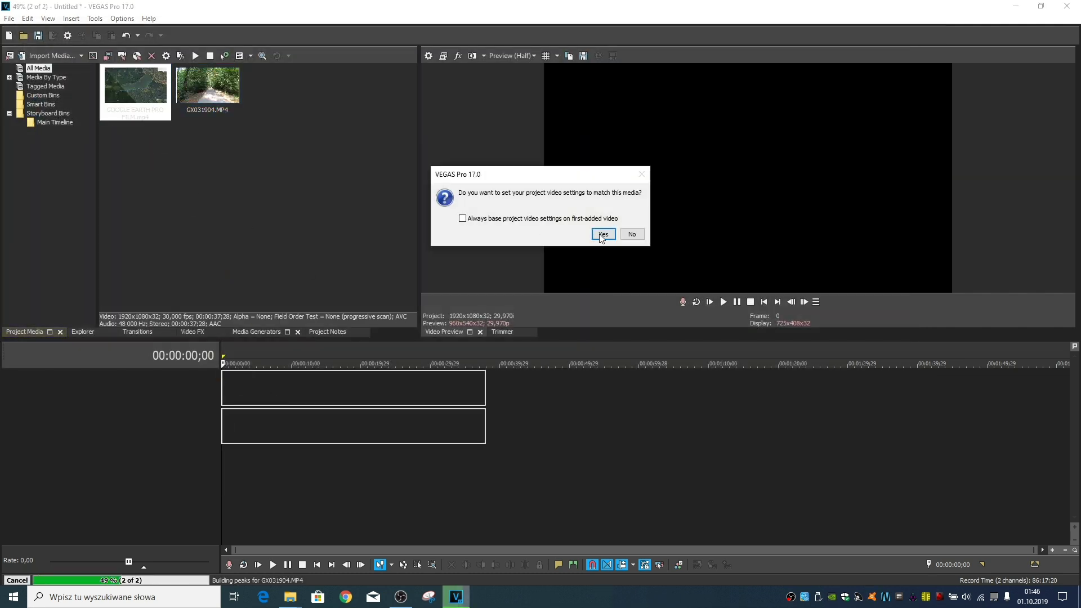
key("Return")
left_click(198, 116)
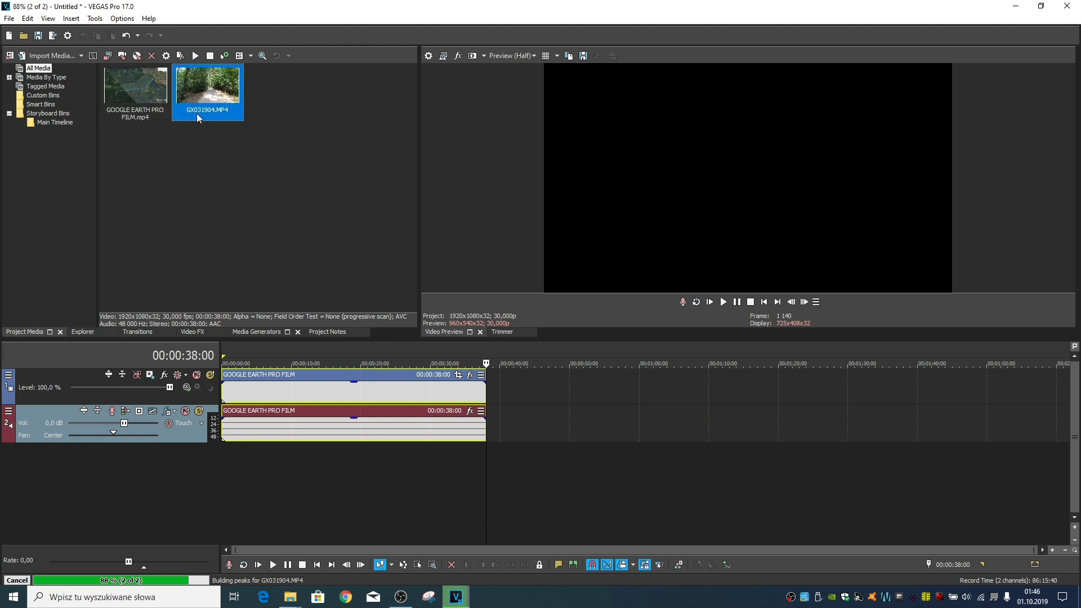
left_click_drag(197, 113, 346, 496)
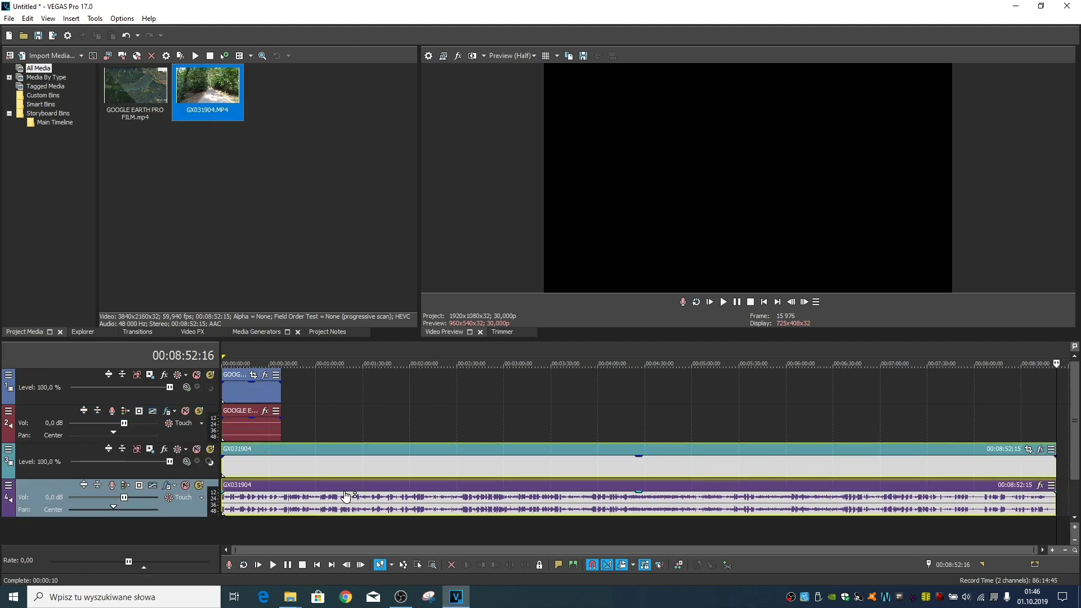
left_click(228, 529)
Step: Mute both audio tracks and trim the opening of the Google Earth clip up to 00:00:14:13
left_click(232, 393)
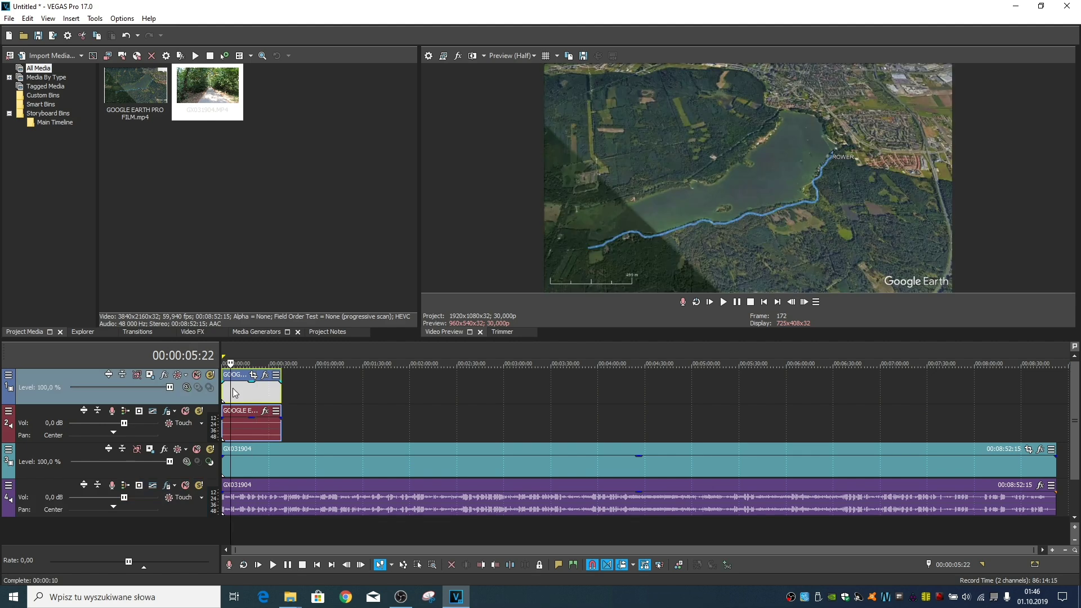
left_click(242, 388)
key("Return")
key("Return")
left_click(186, 485)
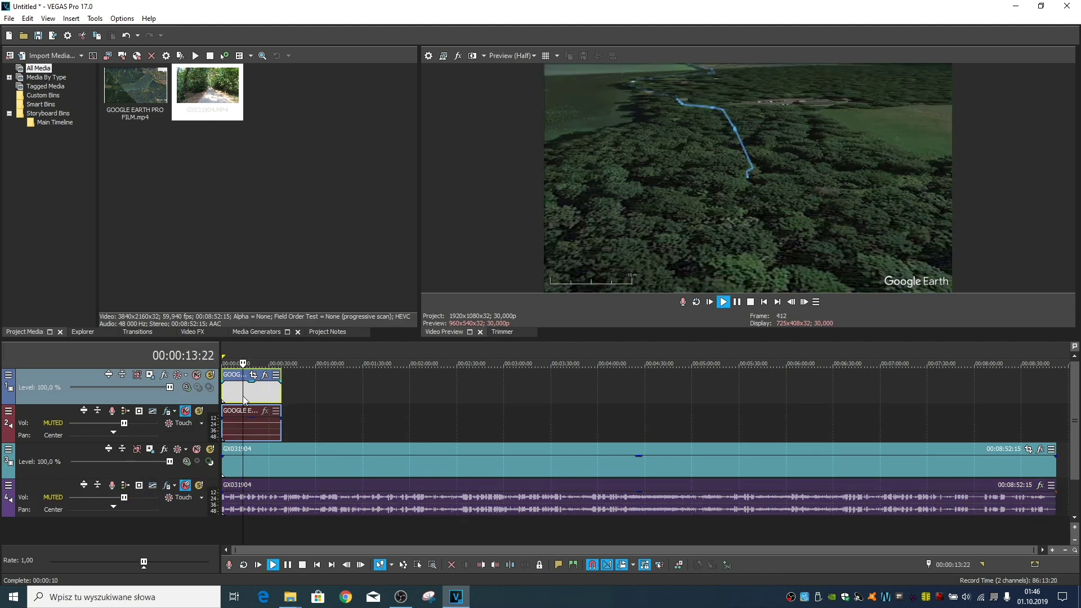
left_click(243, 396)
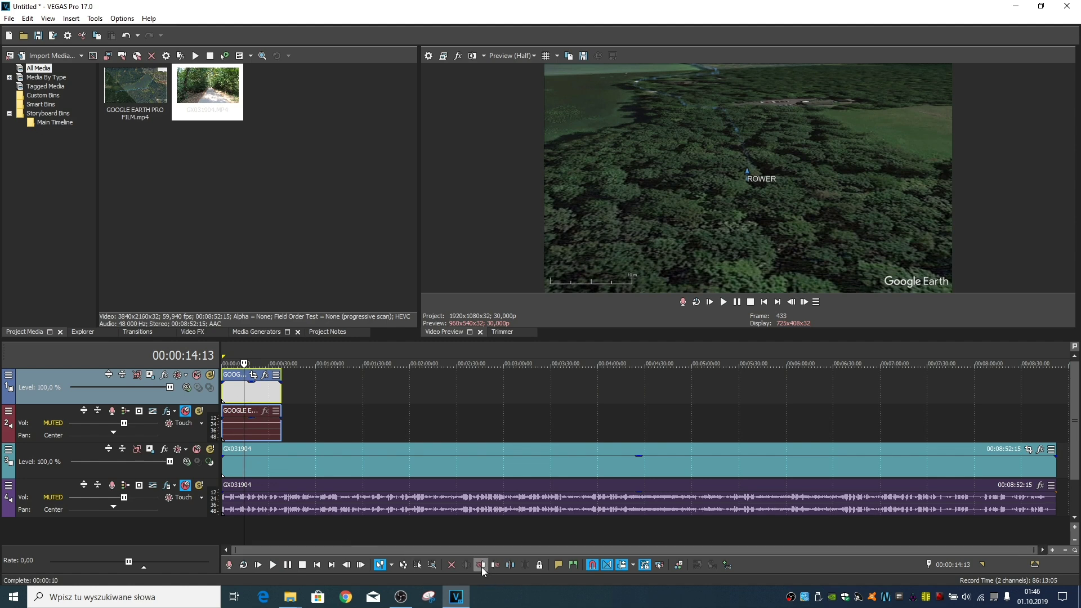
scroll(256, 468, "up", 8)
key("Return")
key("Return")
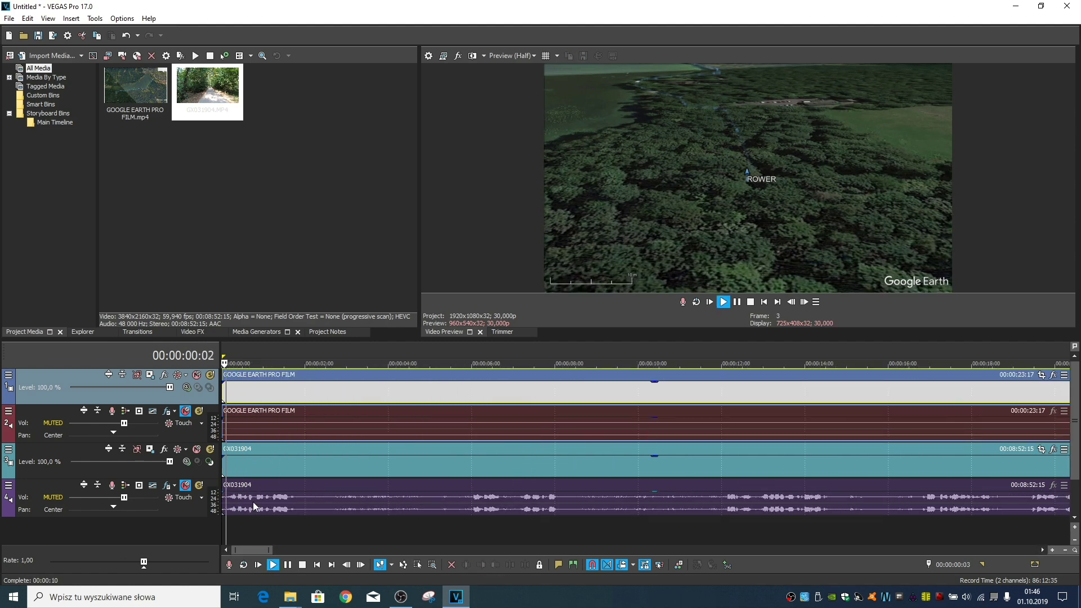
Step: With Track Motion on track 1, shrink the Google Earth overlay to about 772 × 434 and place it at about X 512.5, Y 311.2
left_click(150, 375)
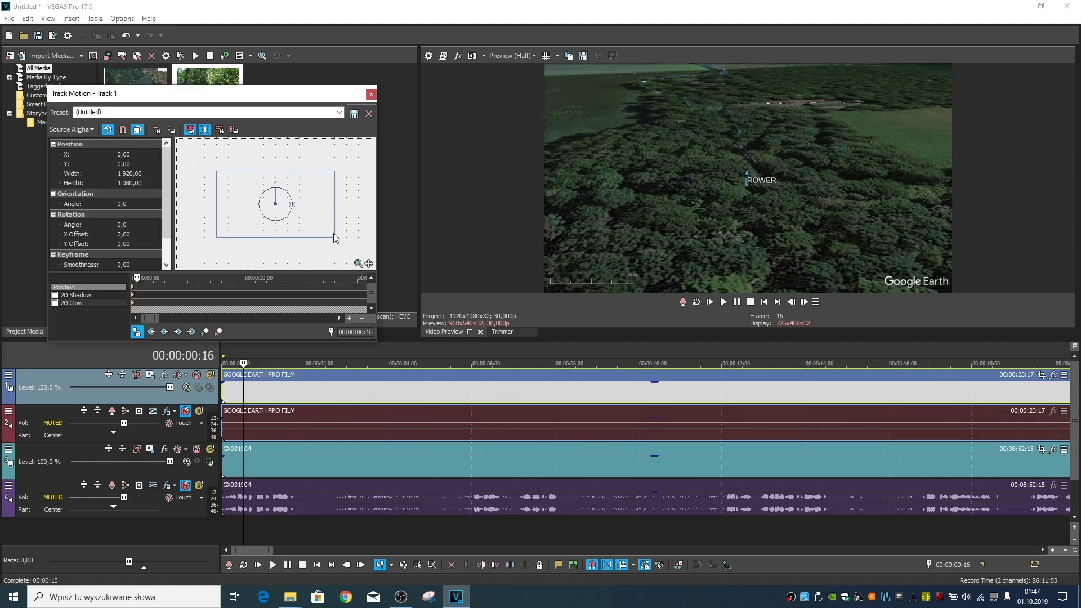
left_click_drag(302, 217, 302, 216)
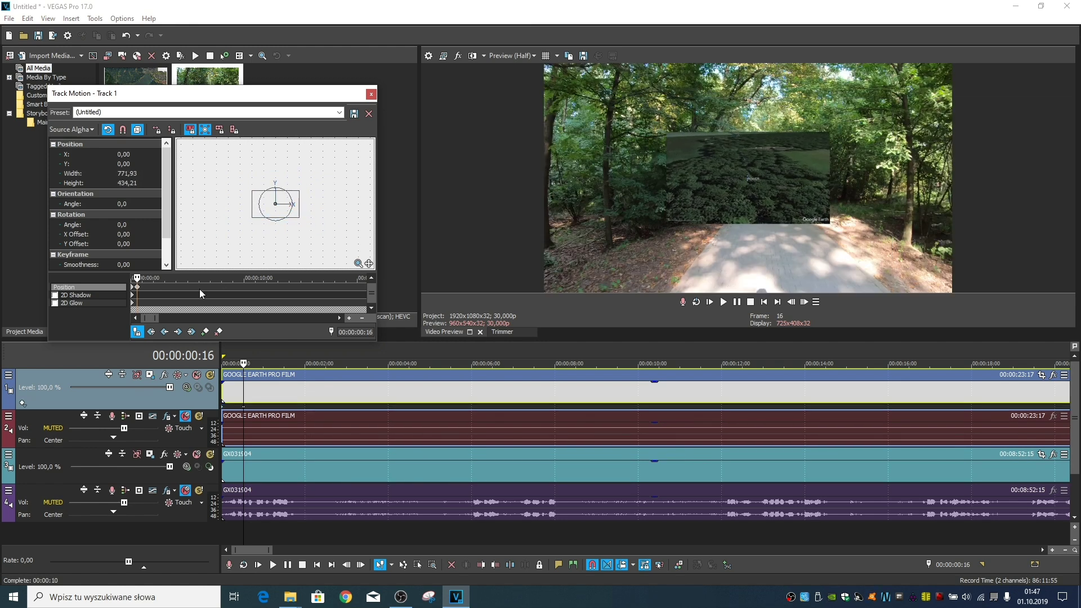
right_click(137, 292)
left_click(277, 247)
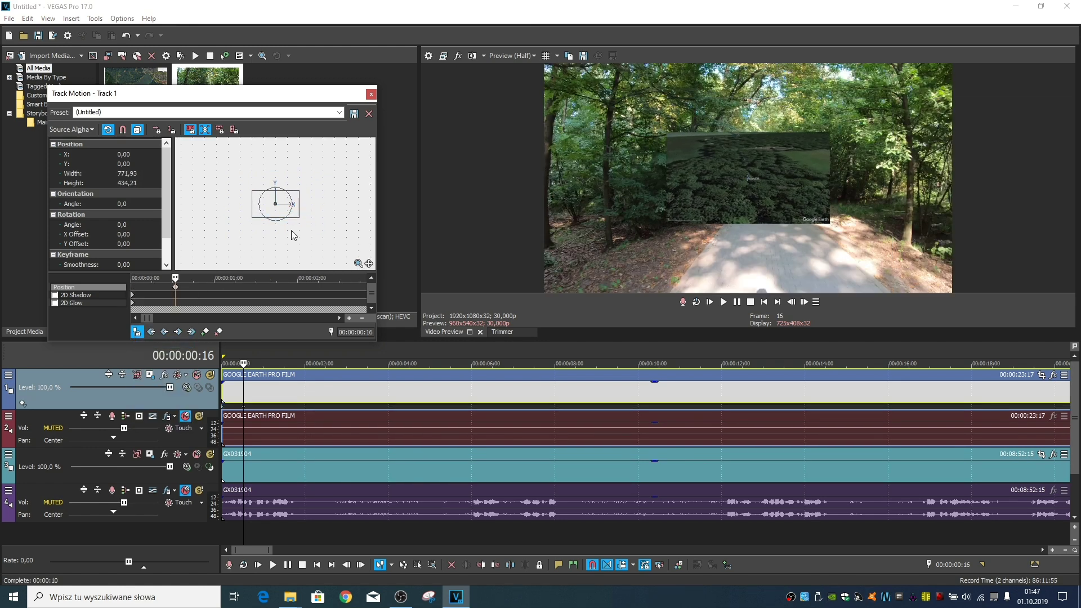
left_click_drag(283, 212, 315, 196)
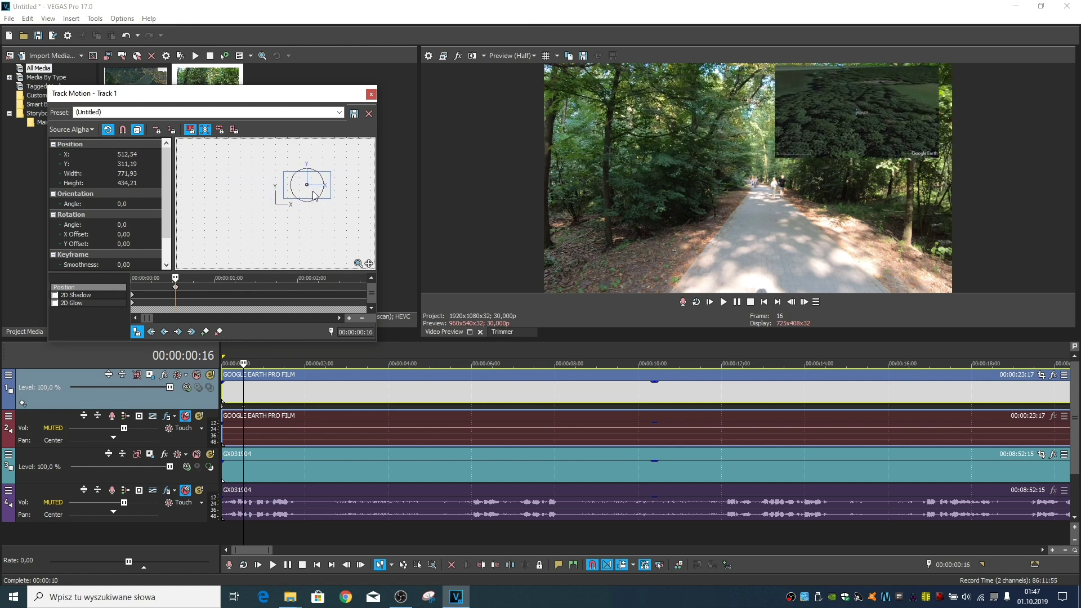
left_click(371, 94)
Step: Crop the Google Earth clip to 960 × 540 around its centre with Event Pan/Crop
scroll(475, 376, "down", 5)
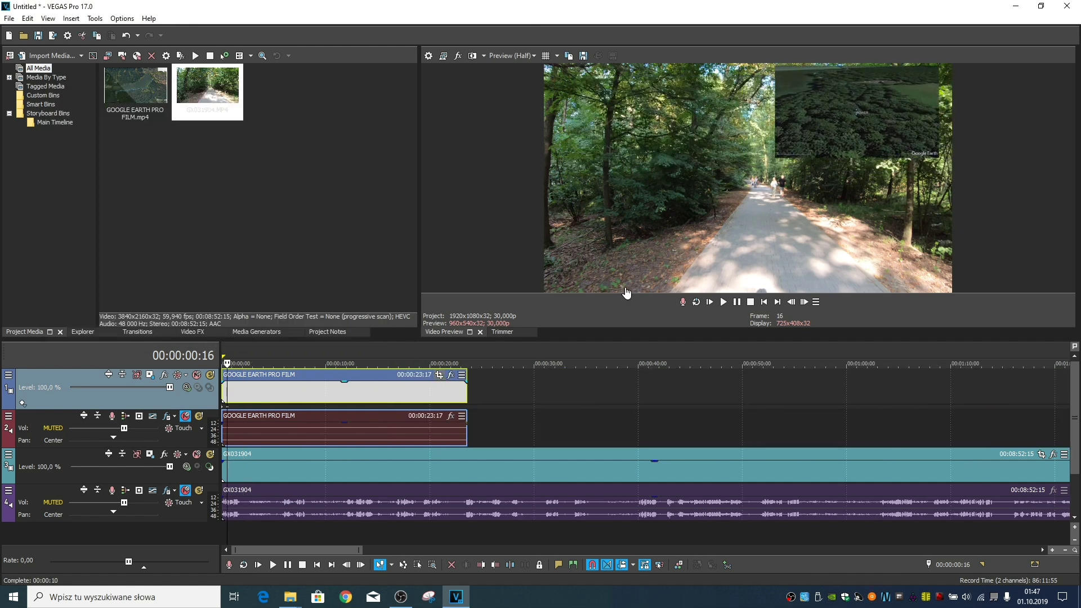
left_click(439, 375)
left_click_drag(490, 280, 444, 232)
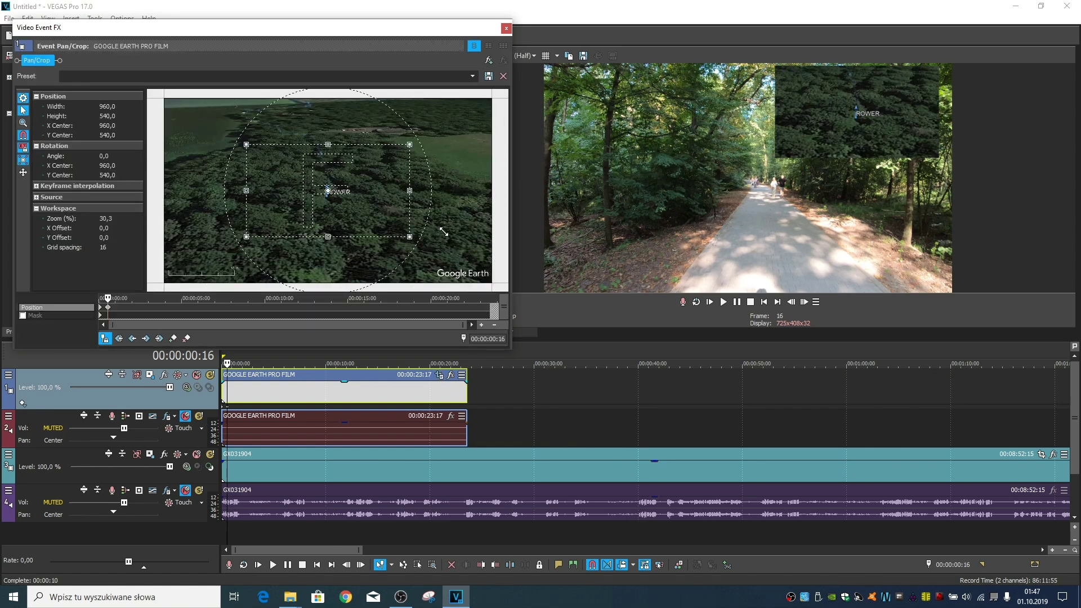
right_click(104, 313)
left_click(505, 27)
Step: Play both clips to compare their sync and trim the start of the GX031904 clip at 00:00:00:23
key("space")
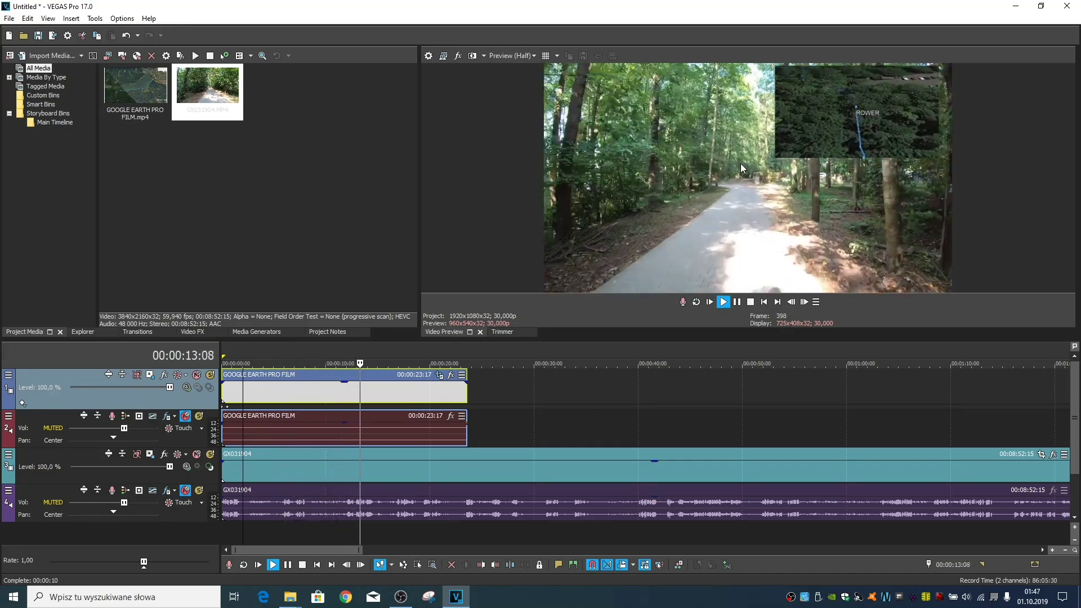
key("space")
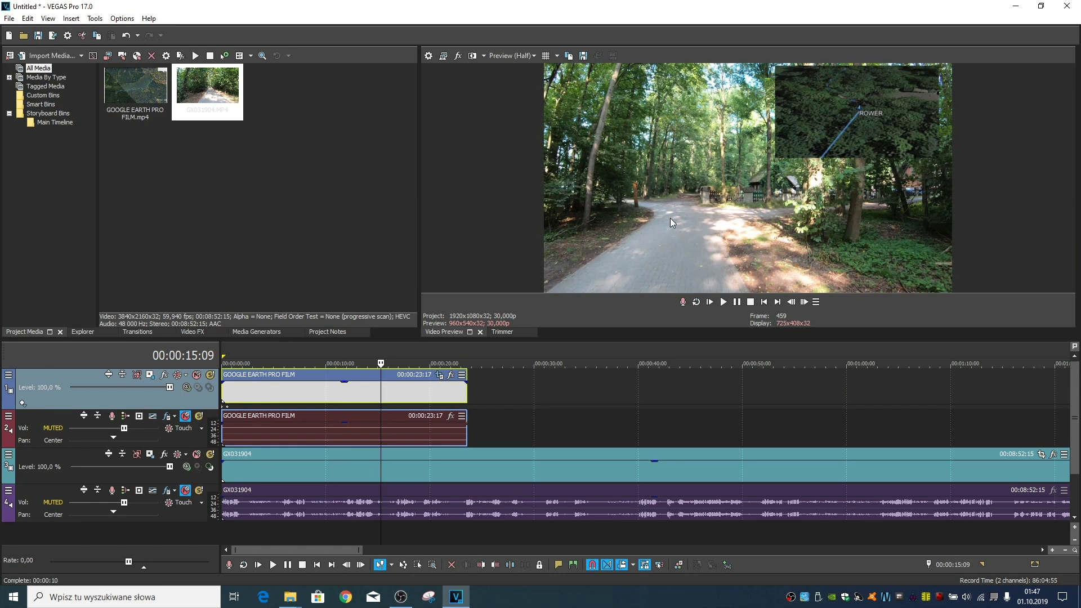
left_click(262, 469)
key("ctrl+Home")
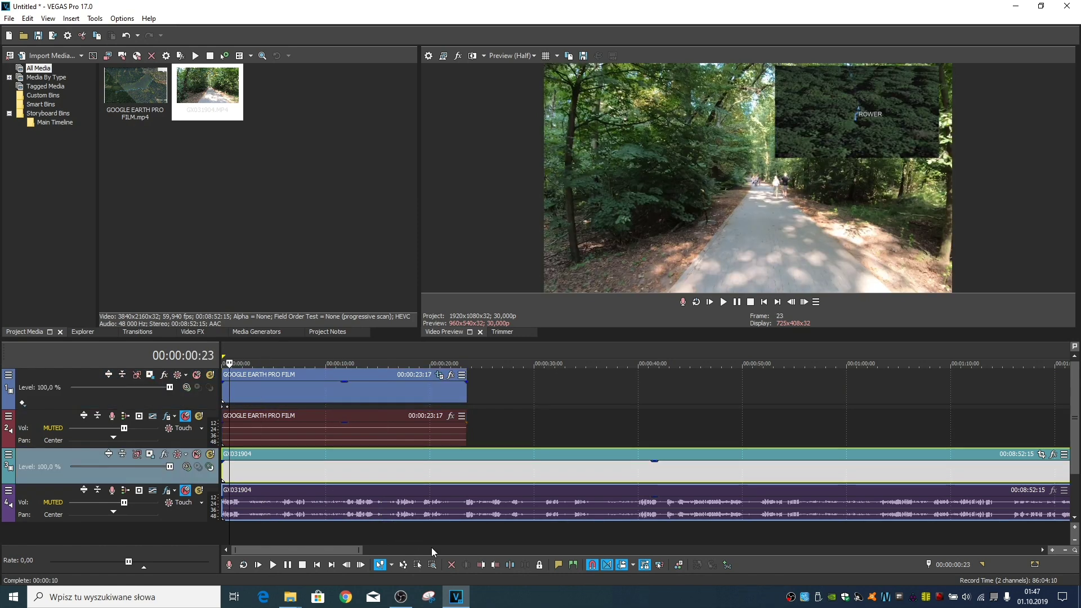
left_click(461, 469)
left_click(406, 469)
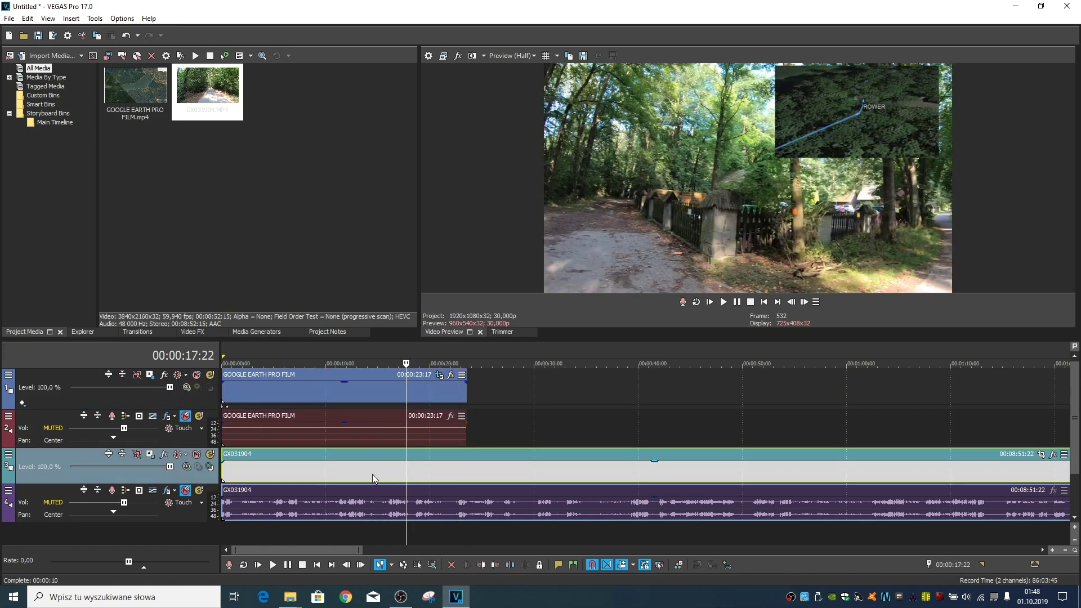
left_click(355, 474)
key("space")
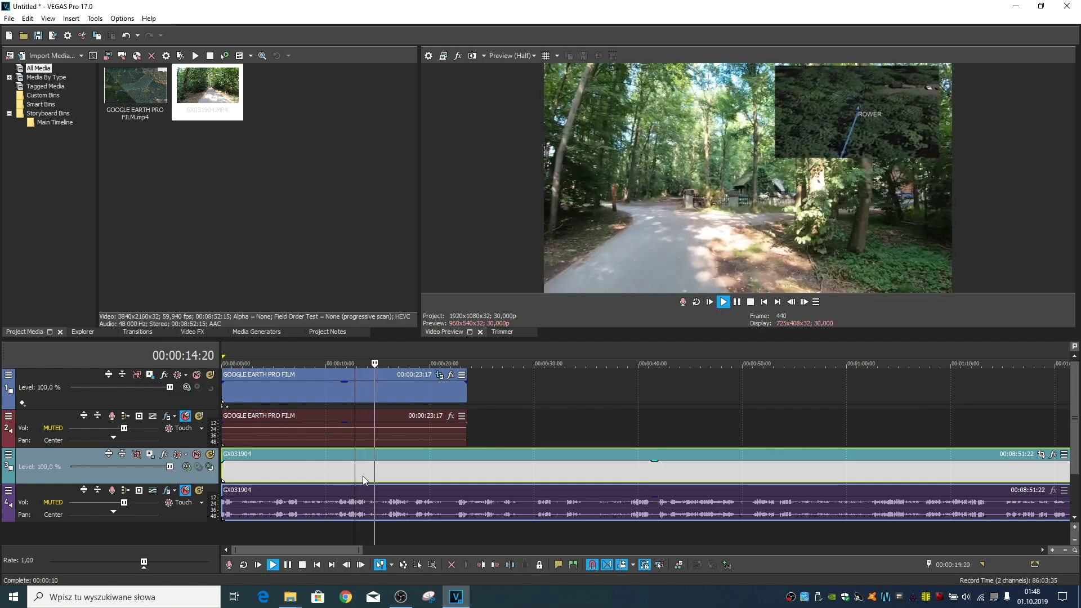
Step: Cut about 1.4 seconds more from the start of GX031904, keep it at the timeline start and replay the overlay
key("ctrl+Home")
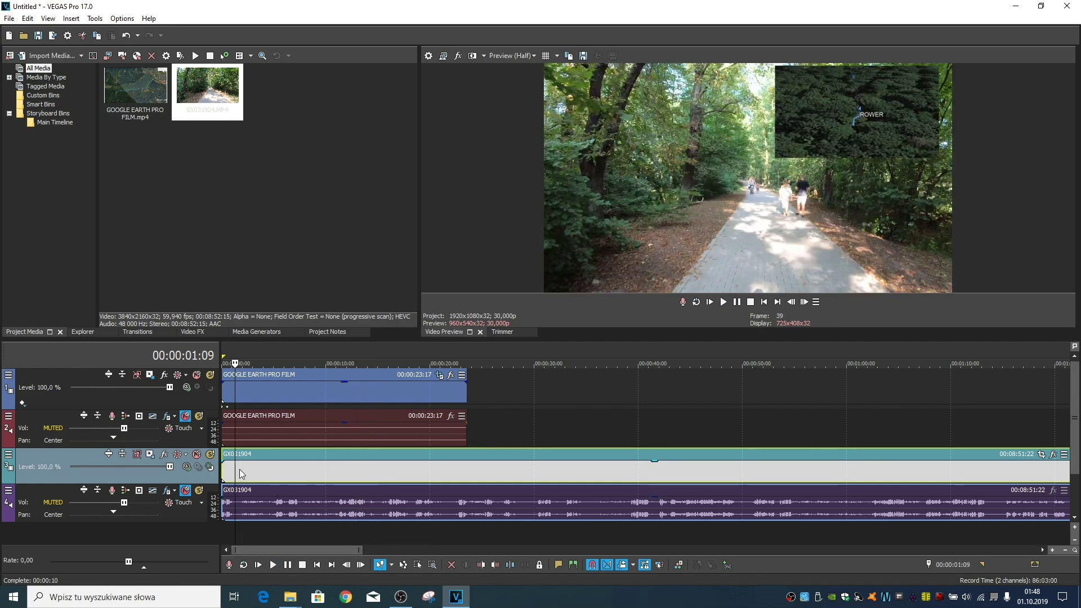
left_click_drag(269, 478, 248, 472)
key("space")
left_click(374, 390)
key("space")
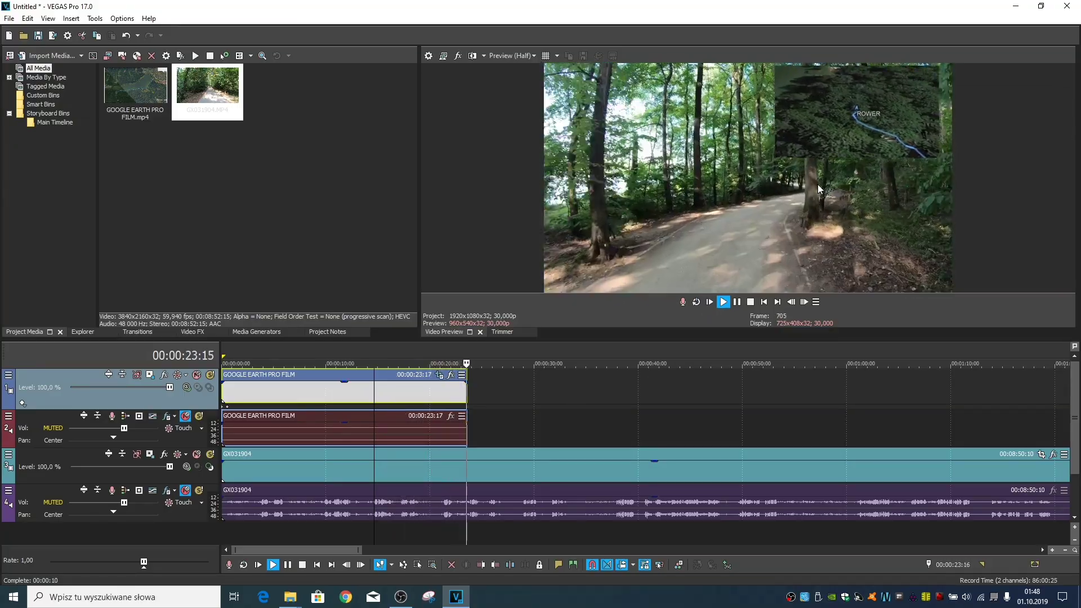
key("Return")
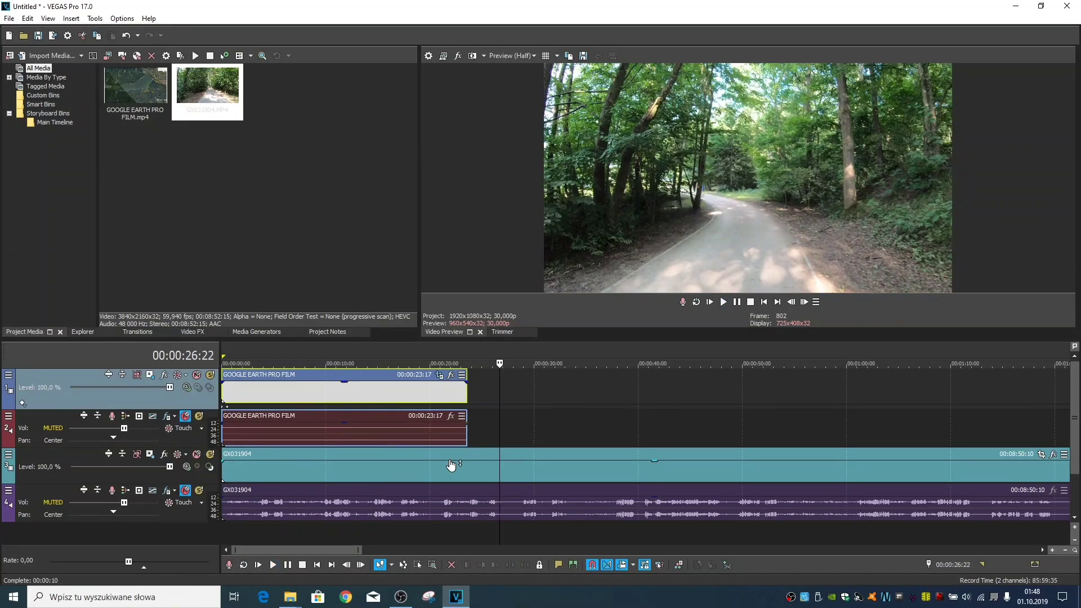
Step: Trim the end of GX031904 to the Google Earth clip's end at 00:00:23:17 and play the combined video from the start
left_click(471, 467)
left_click(494, 564)
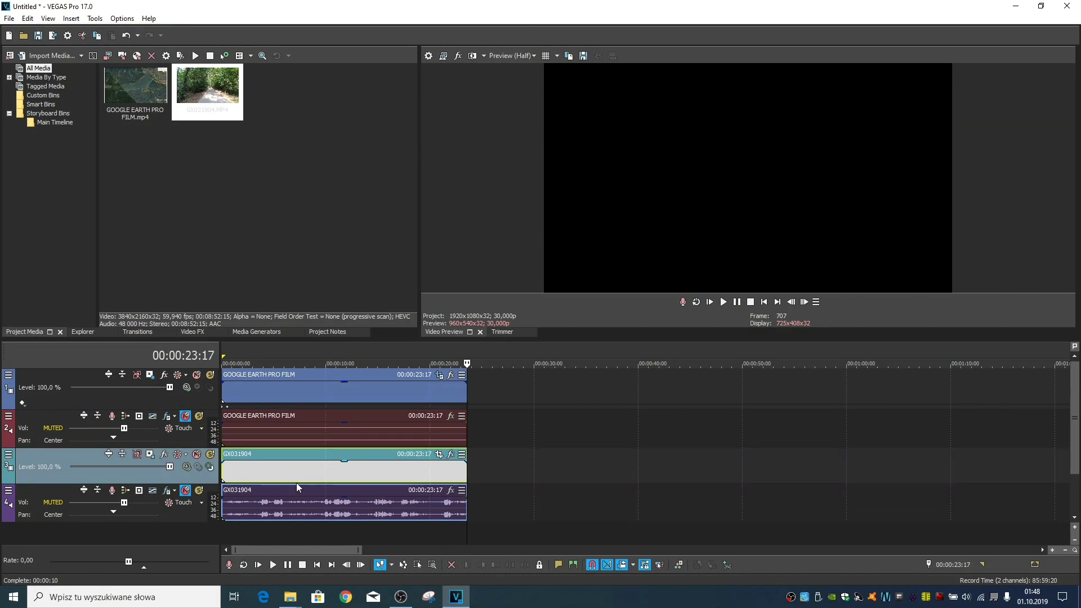
left_click(223, 534)
key("space")
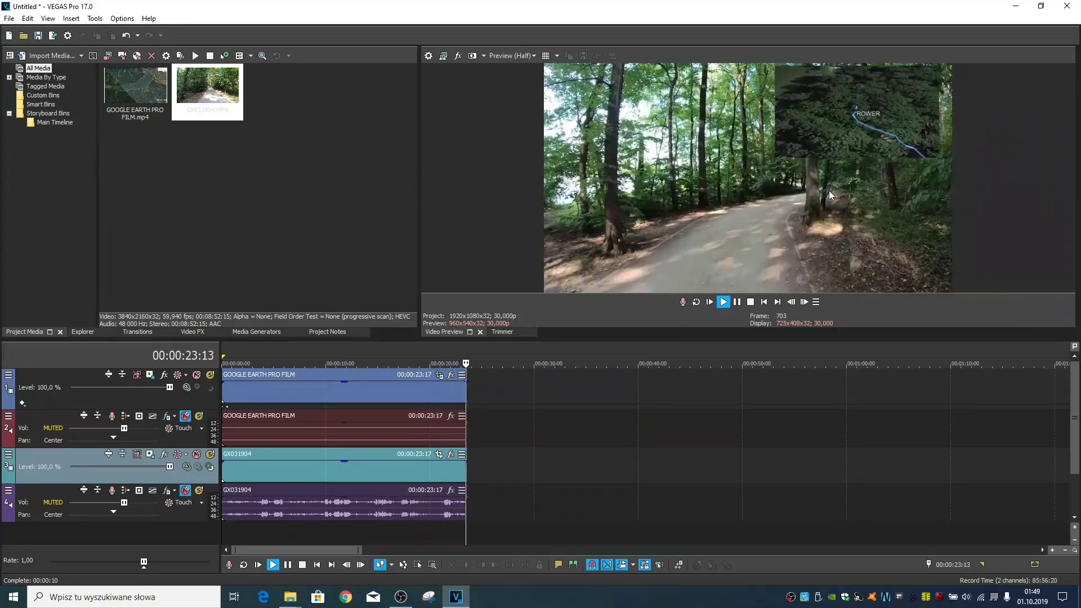
Step: Select the full timeline range and customize the Internet HD 1080p 29.97 fps (Intel QSV) MP4 render template with a constant bit rate of 50 000 000 bps
double_click(340, 528)
left_click(9, 18)
left_click(33, 103)
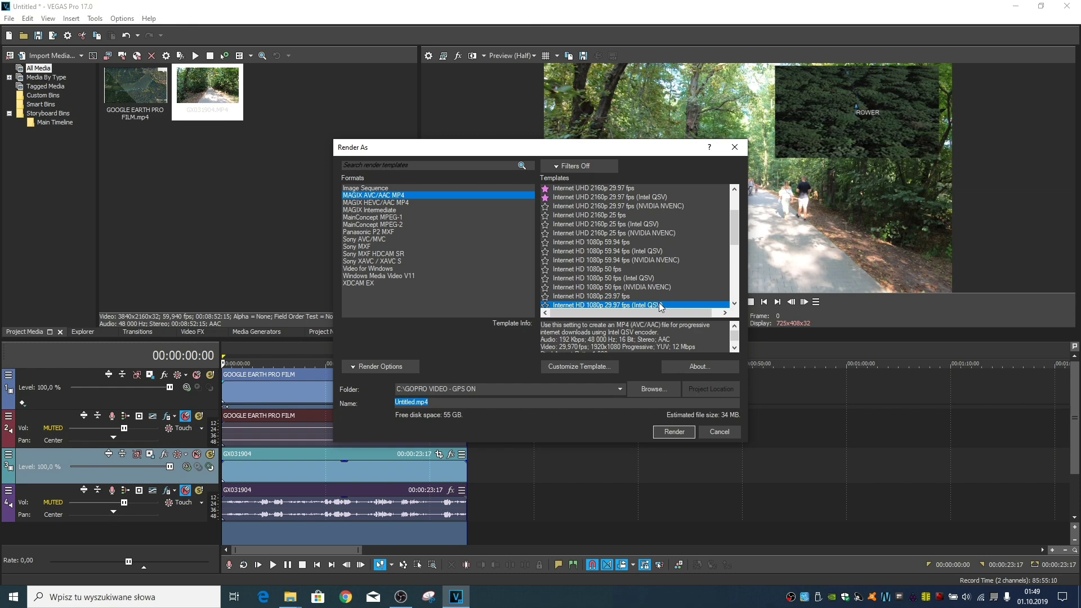
left_click(726, 306)
left_click(580, 367)
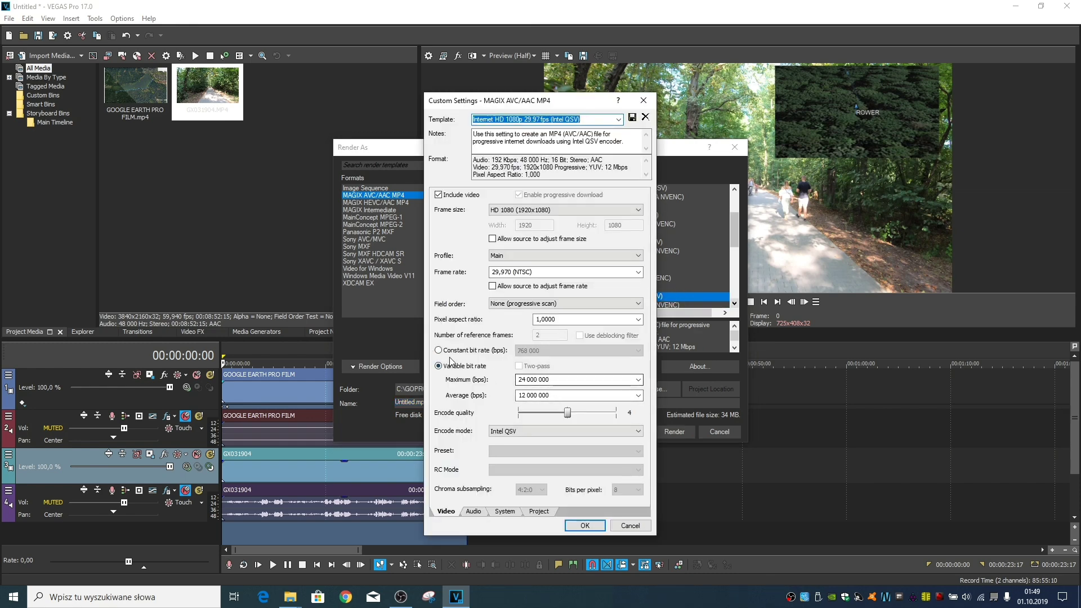
left_click(545, 350)
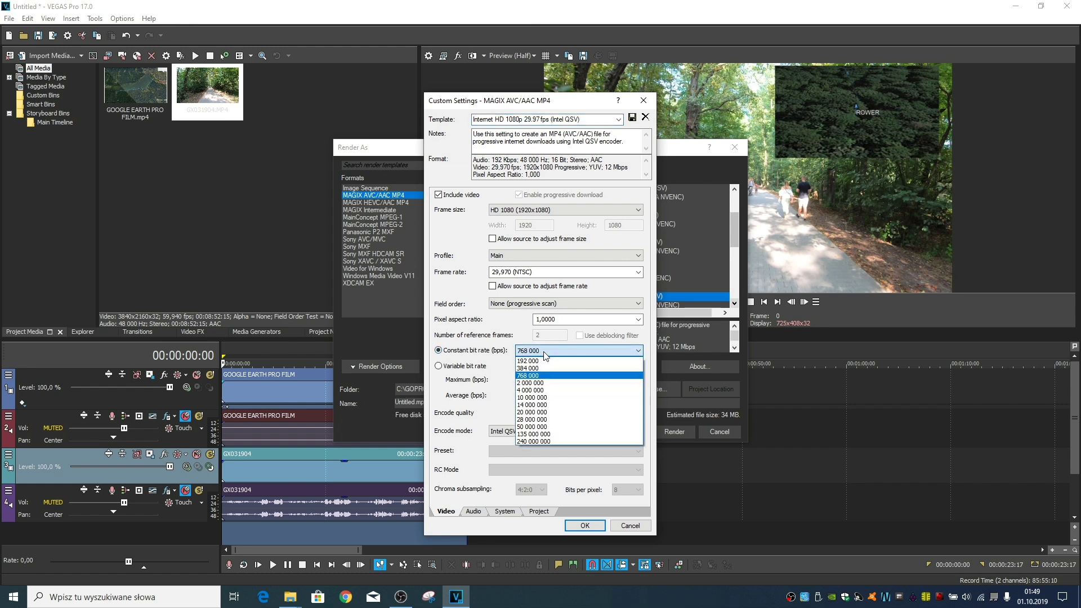
left_click(536, 426)
left_click(595, 528)
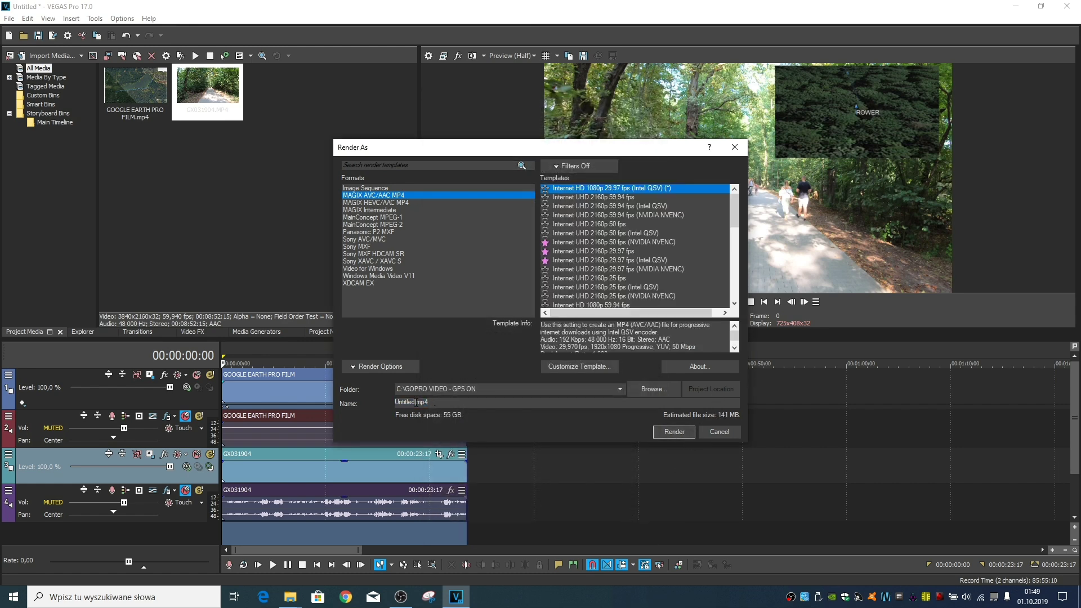
left_click(668, 433)
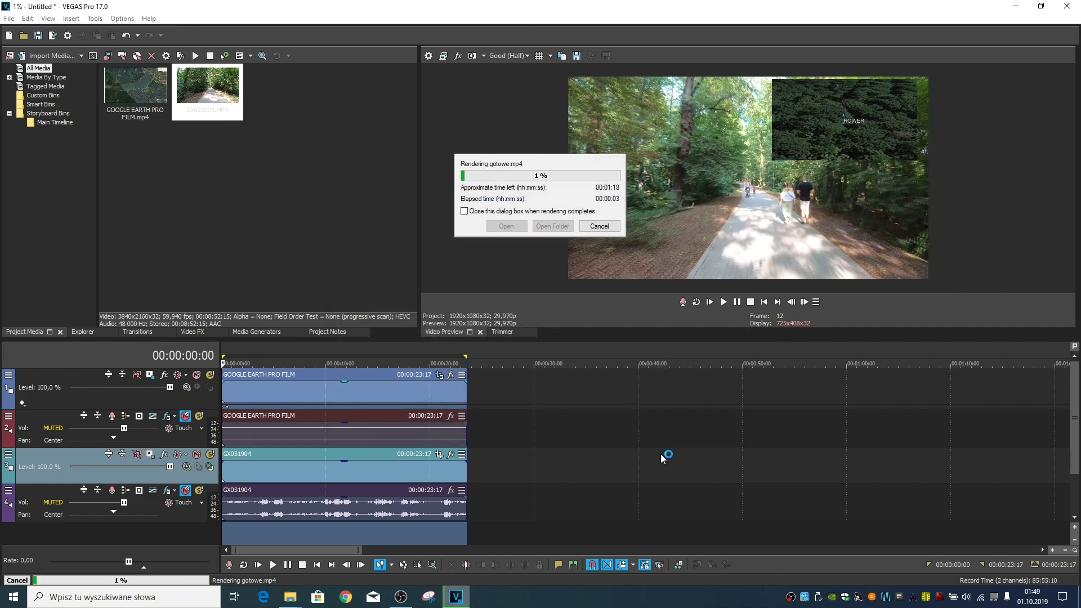
left_click(599, 225)
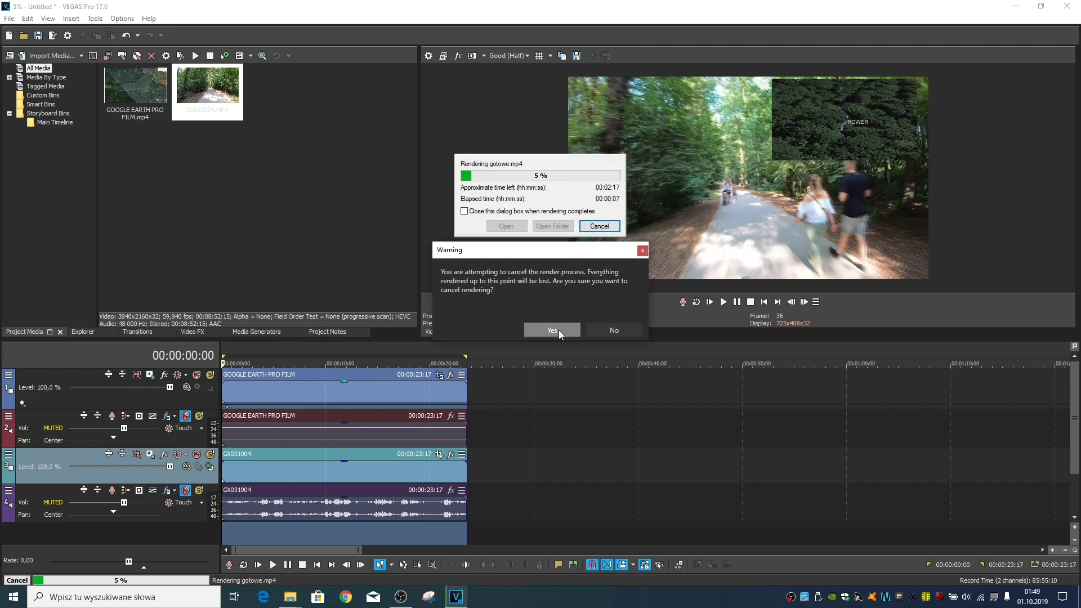
left_click(559, 329)
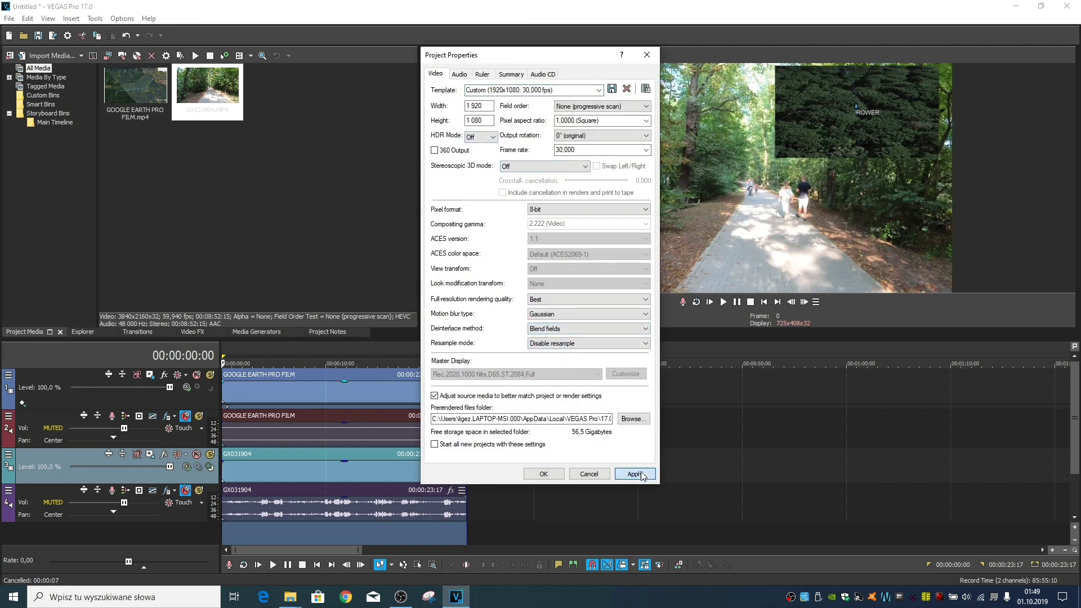
Step: Set the project's full-resolution rendering quality to Best and apply the project properties
left_click(633, 474)
left_click(543, 473)
Step: Render the timeline as GOTOWE FINAL.mp4 in C:\GOPRO VIDEO - GPS ON, using the customized Intel QSV template at a constant 50 000 000 bps
left_click(9, 18)
left_click(40, 106)
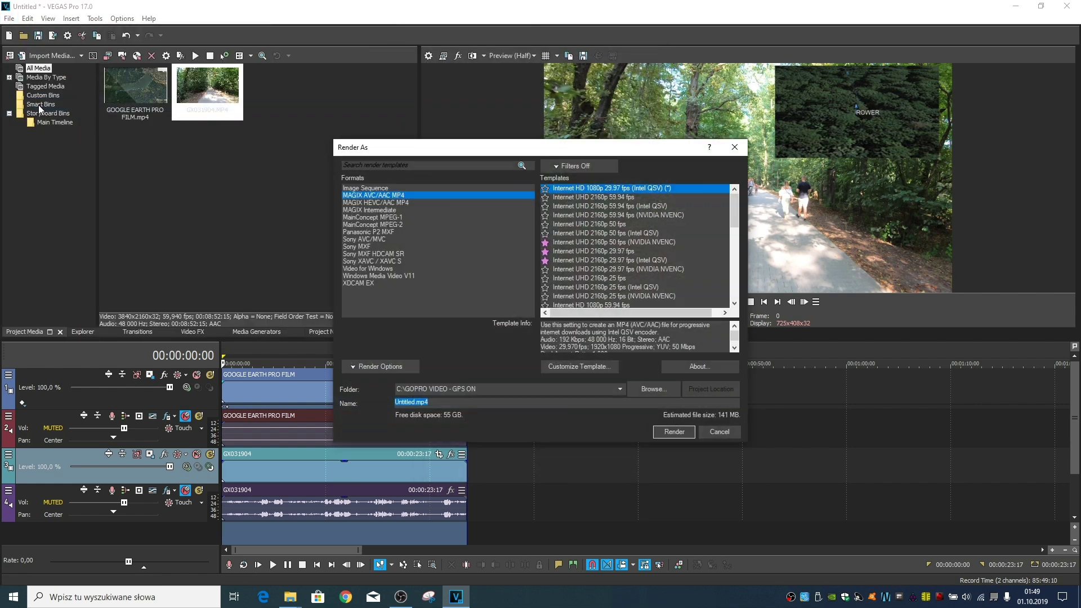
left_click(587, 370)
left_click(524, 350)
left_click(523, 350)
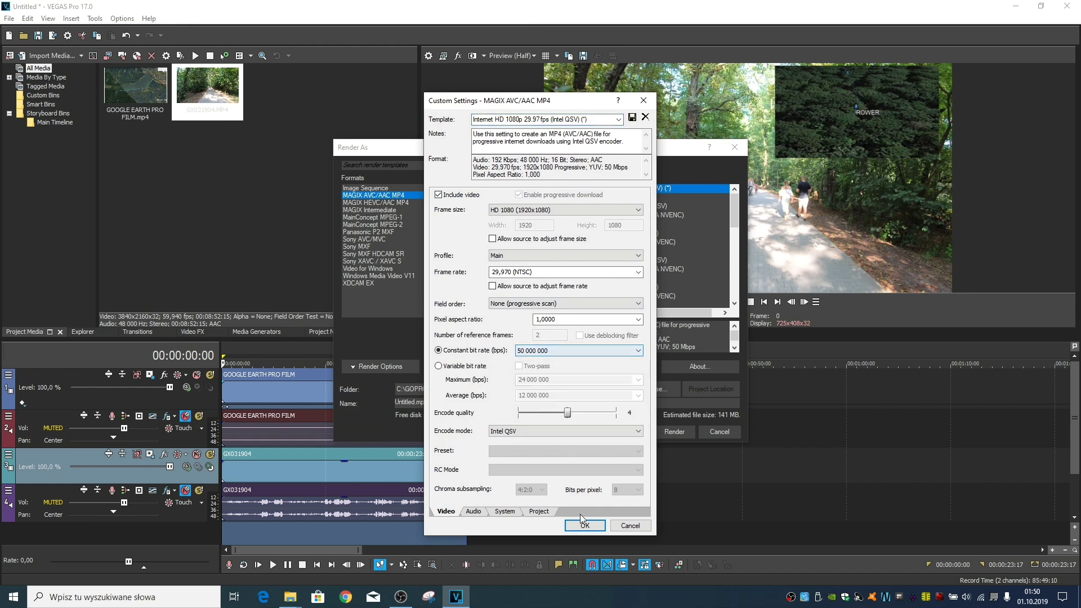
left_click(585, 525)
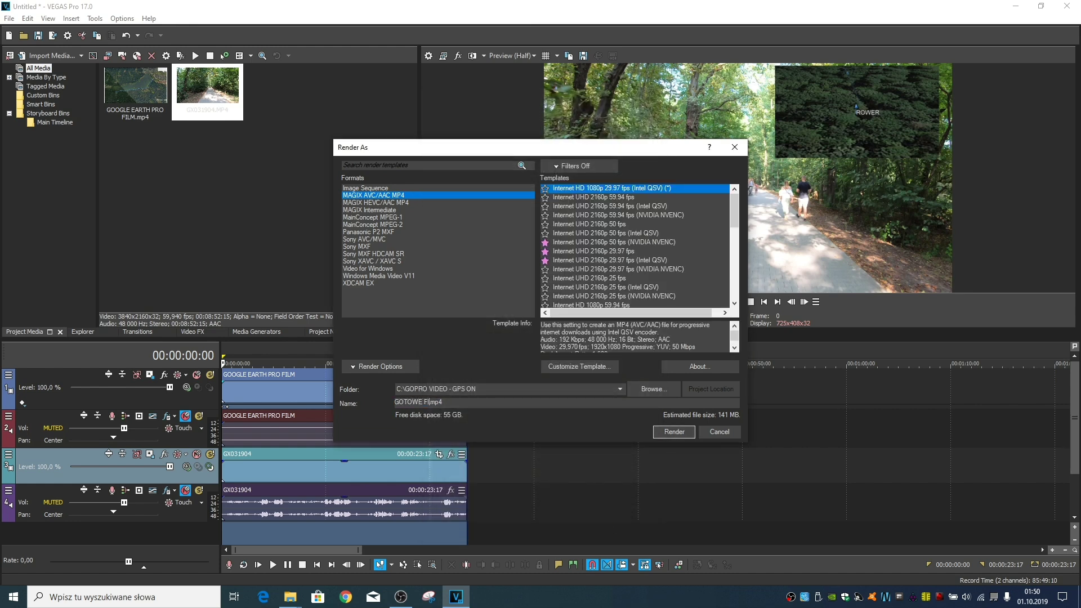
left_click(674, 432)
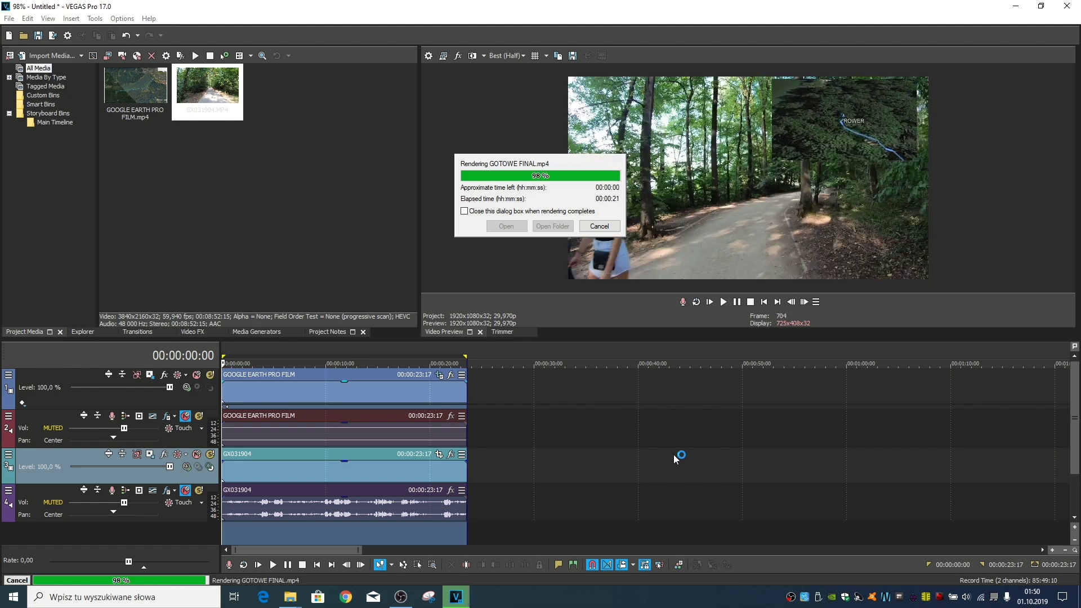
Step: Close VEGAS Pro and save the project as Untitled.veg in the GOPRO VIDEO - GPS ON folder
key("alt+F4")
key("alt+F4")
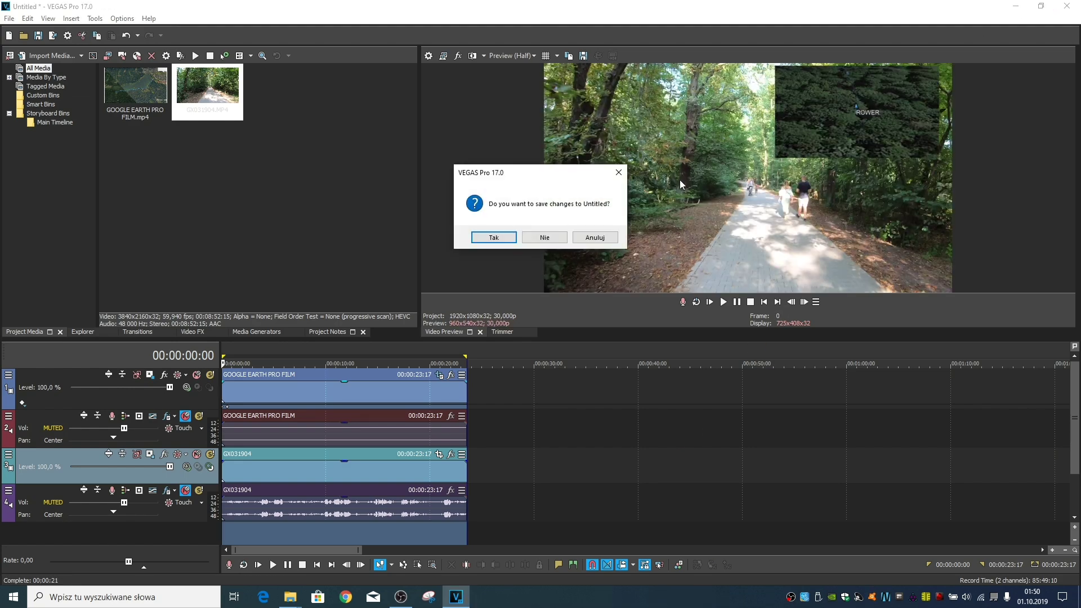
left_click(506, 241)
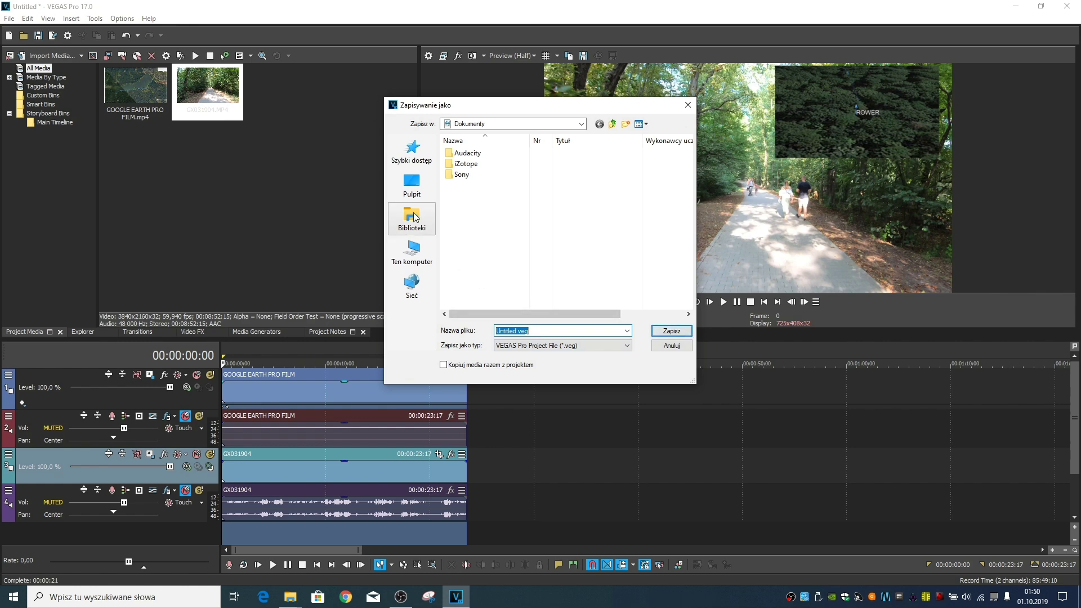
double_click(511, 172)
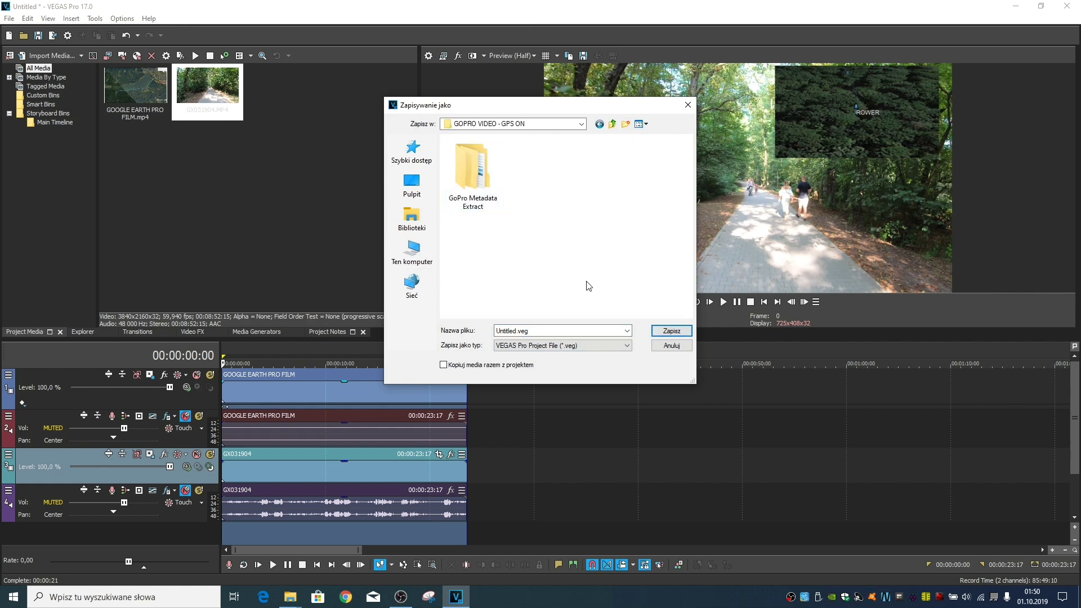
left_click(672, 331)
Step: Play GOTOWE FINAL.mp4 from the GOPRO VIDEO - GPS ON folder, close the player and return to the desktop
left_click(498, 85)
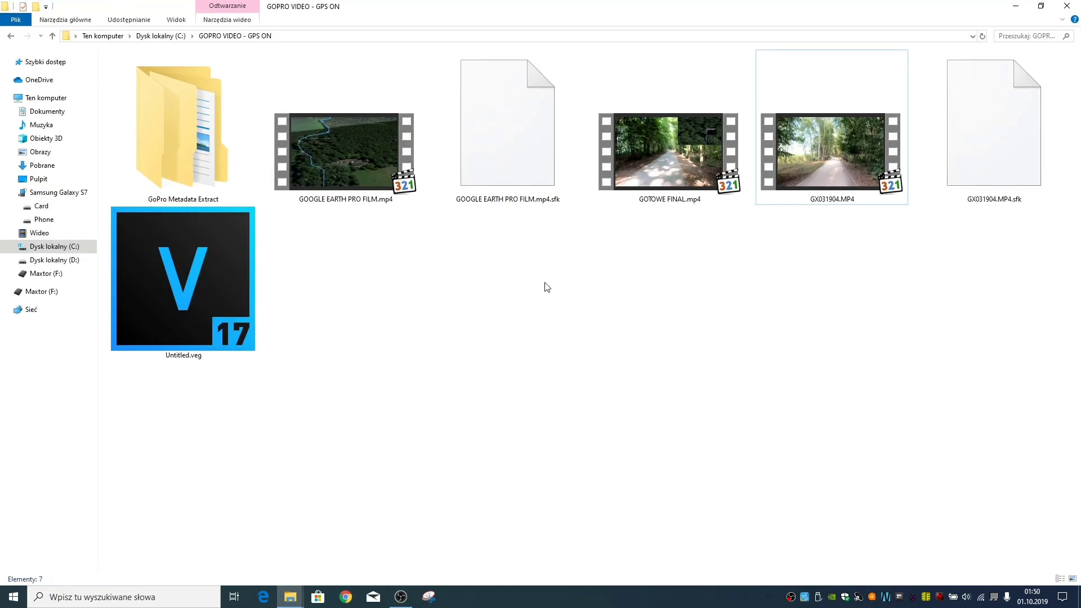
left_click(666, 157)
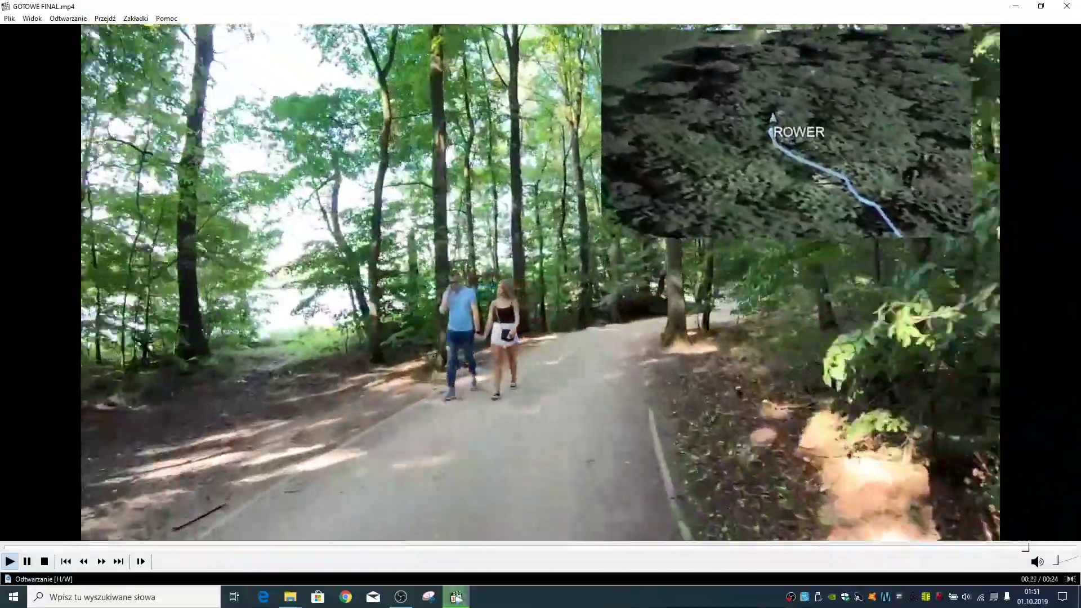
key("alt+F4")
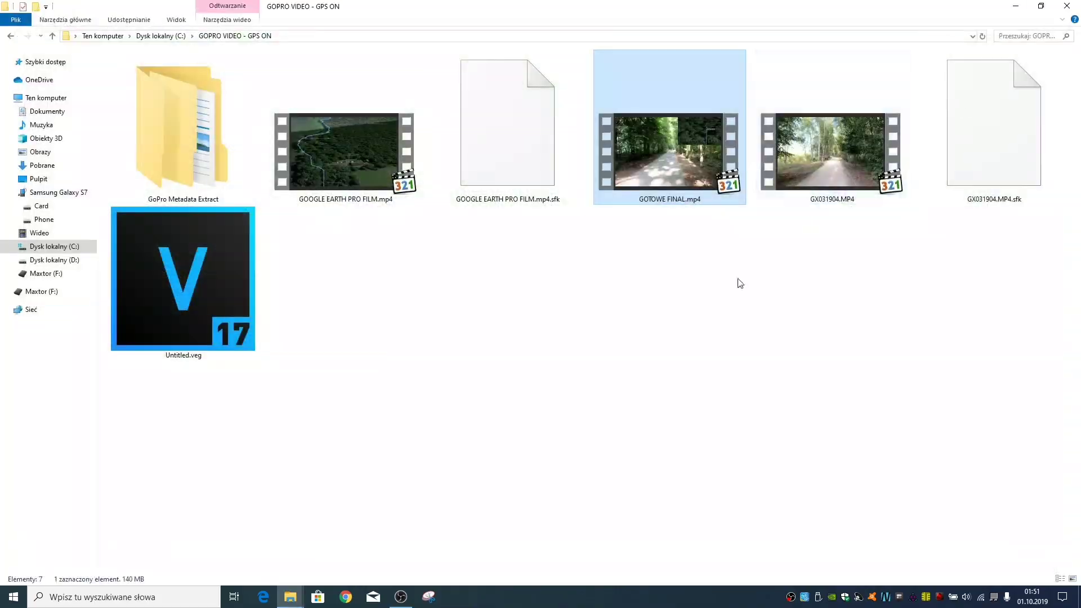
key("super+d")
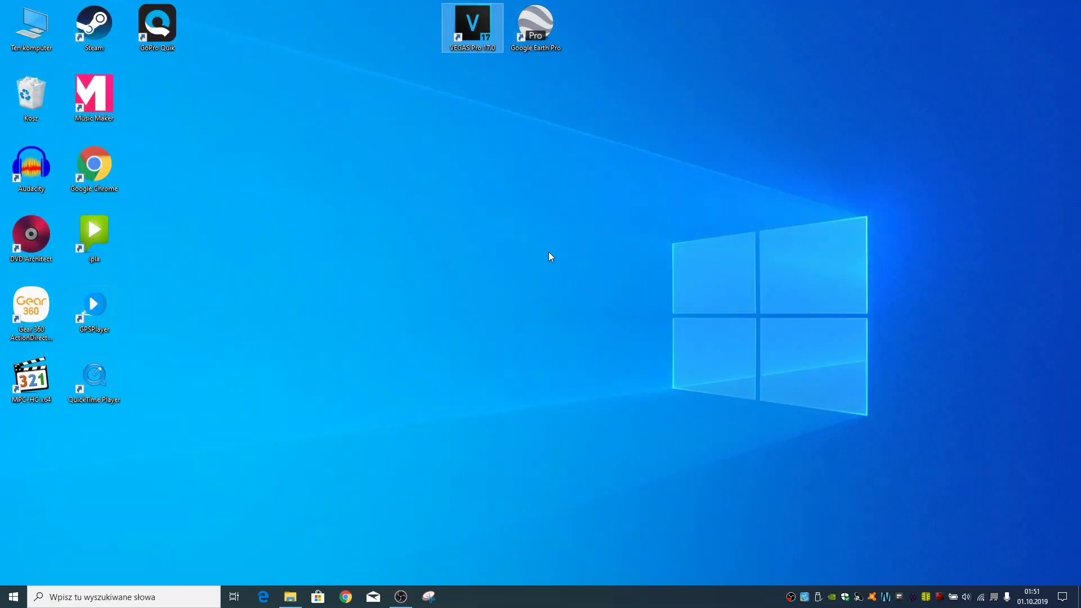